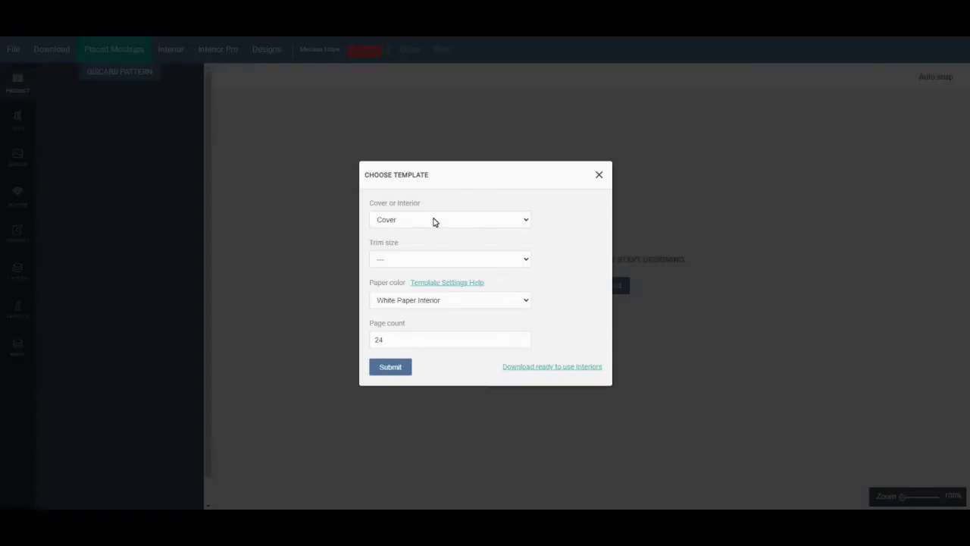
Create a cover template with a 5 x 8 in trim size, white paper interior and 120 pages
left_click(442, 260)
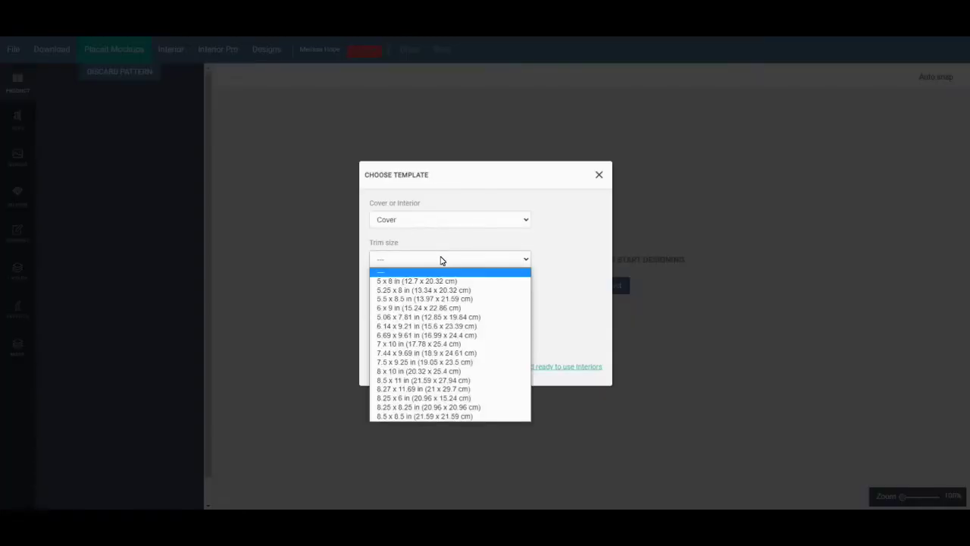
left_click(406, 281)
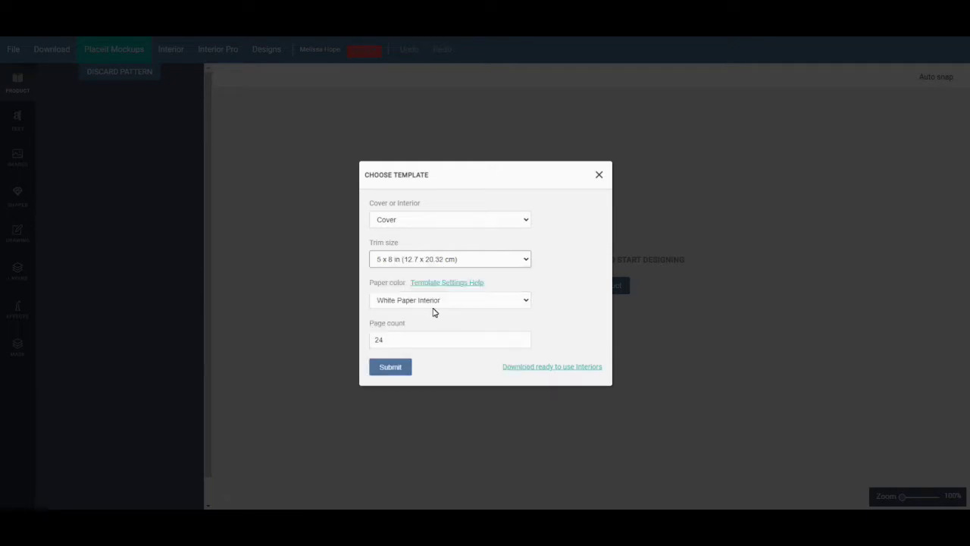
left_click(394, 344)
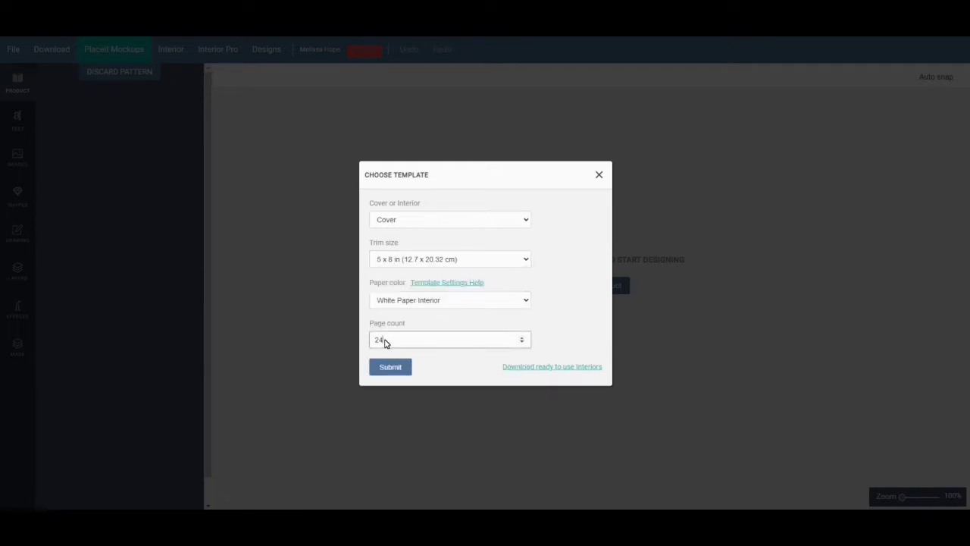
key("BackSpace")
type("120")
left_click(395, 369)
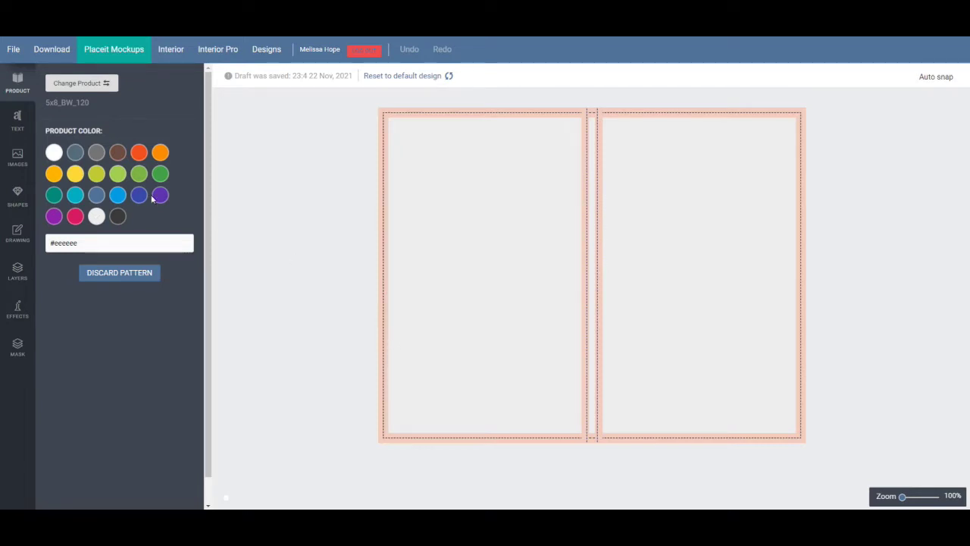
Search the built-in image resources for "drawing"
left_click(18, 157)
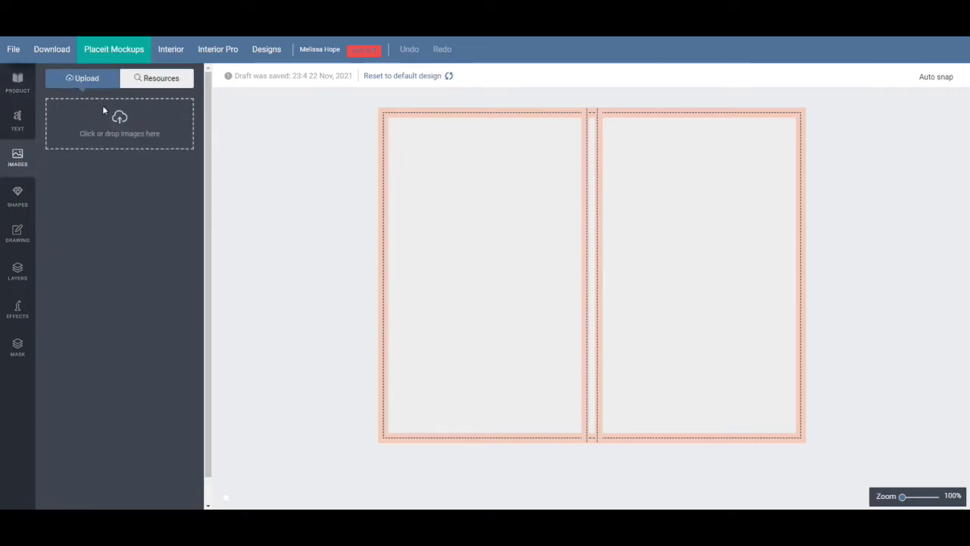
left_click(147, 85)
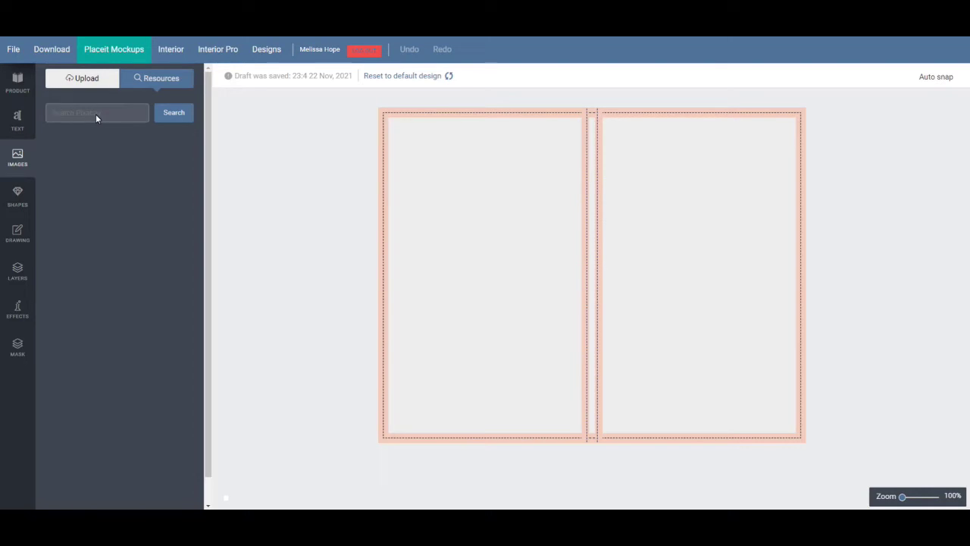
left_click(95, 113)
type("drawings")
key("BackSpace")
left_click(163, 113)
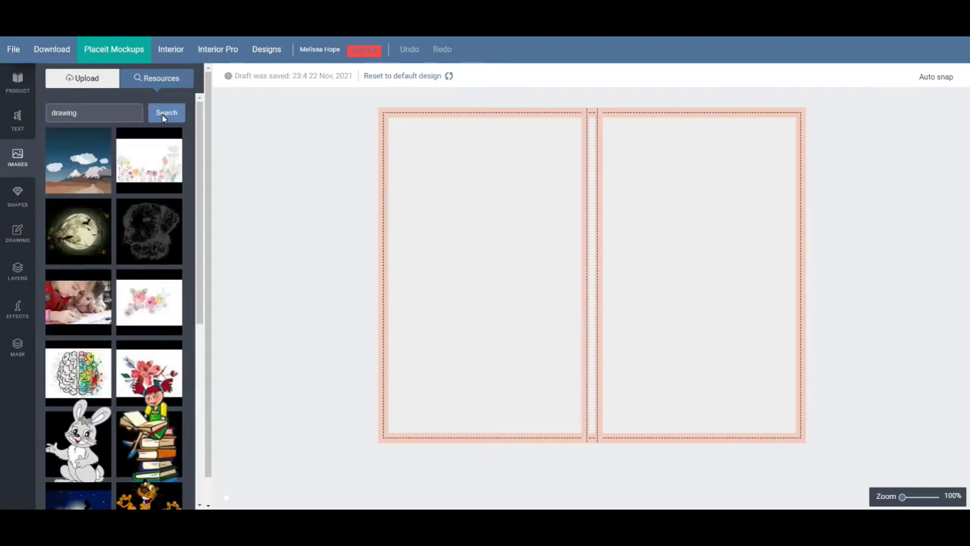
Try the wildflower, mountain landscape and floral bouquet images on the cover, deleting each one
left_click(145, 169)
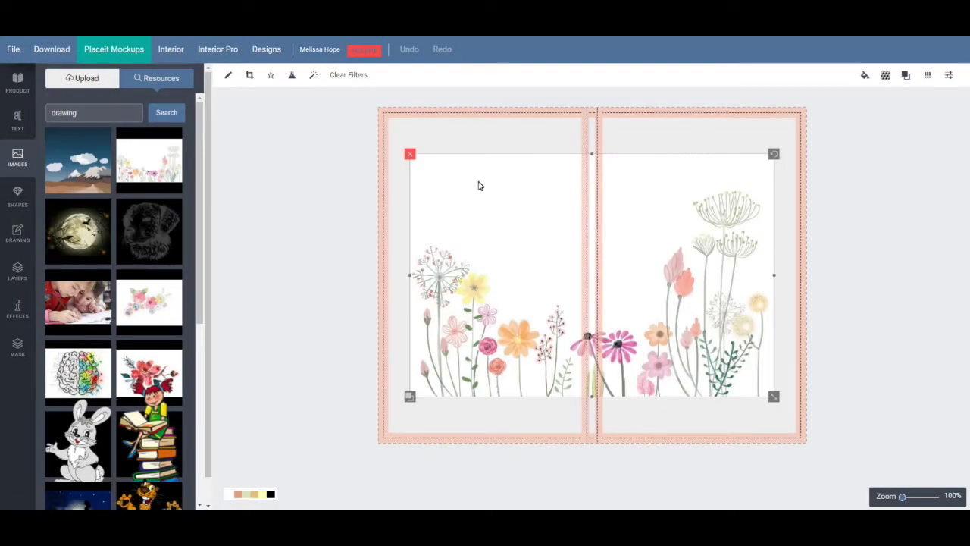
left_click_drag(772, 397, 801, 416)
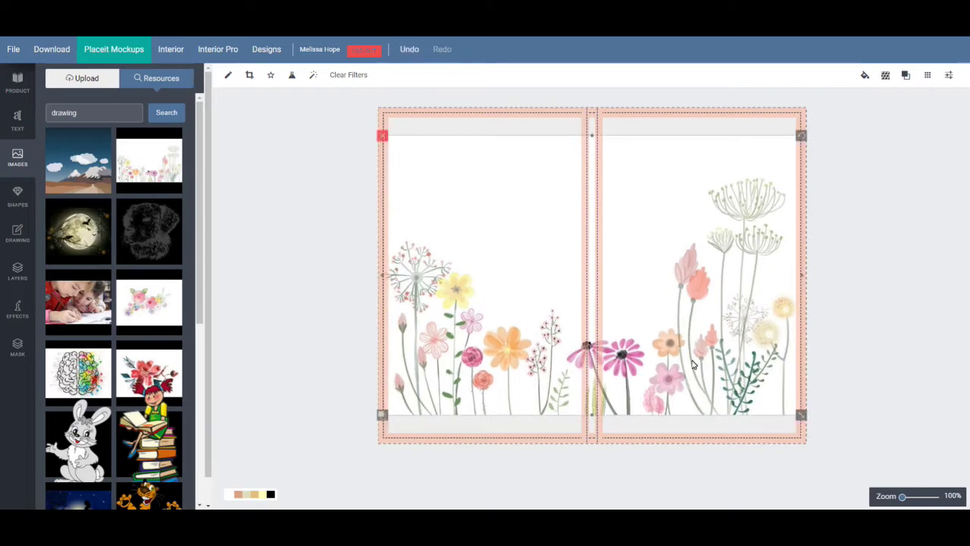
key("Delete")
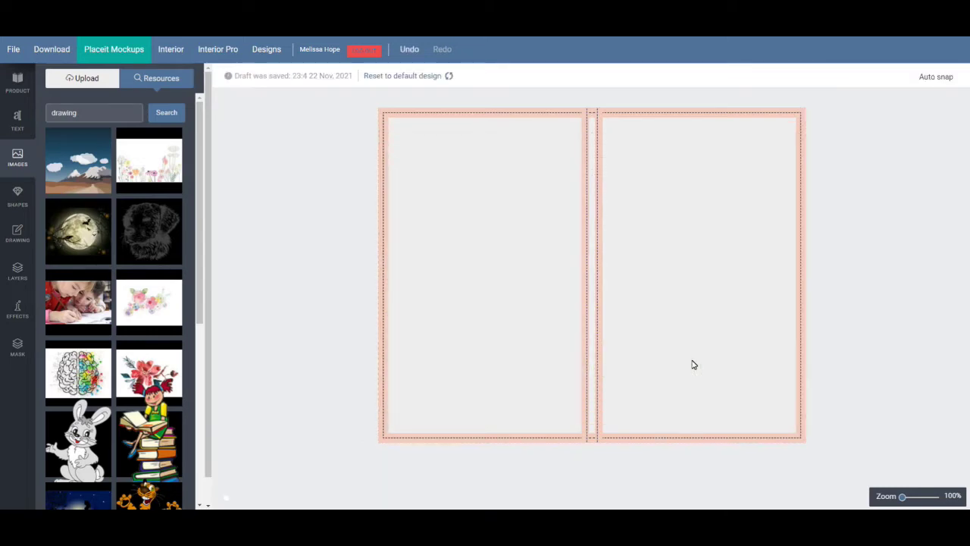
left_click(81, 183)
left_click_drag(739, 418, 799, 481)
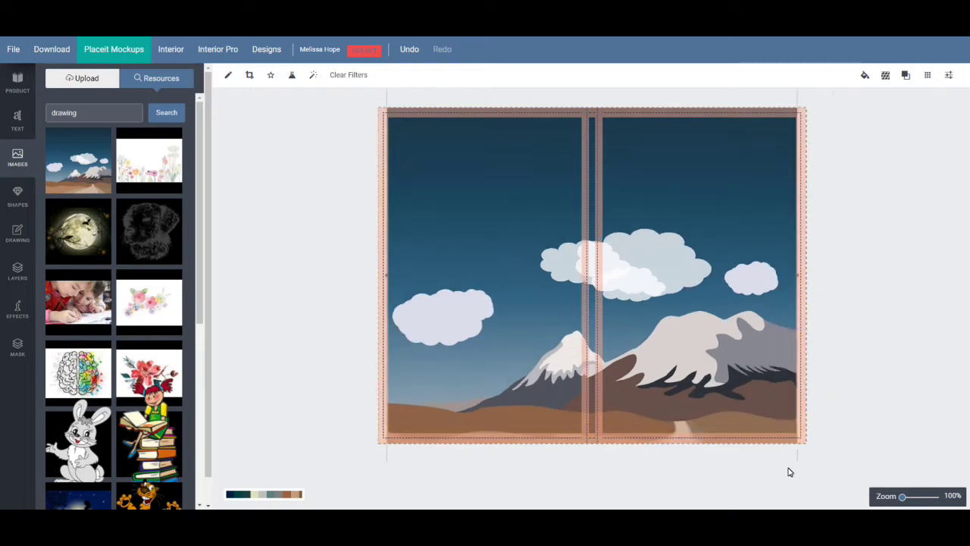
key("Delete")
left_click(132, 303)
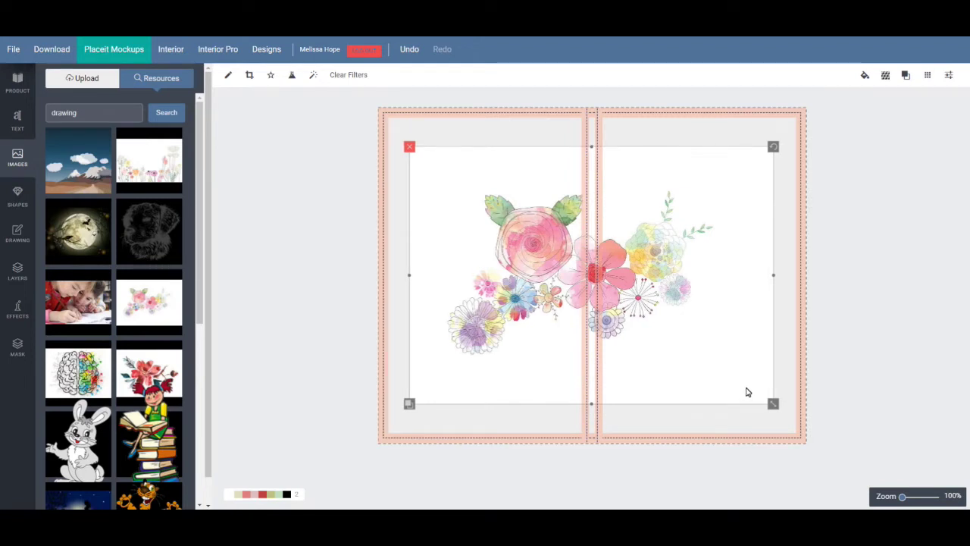
key("Delete")
Add the cat drawing with the "Meow" lettering from the end of the image results to the cover
scroll(140, 364, "down", 2)
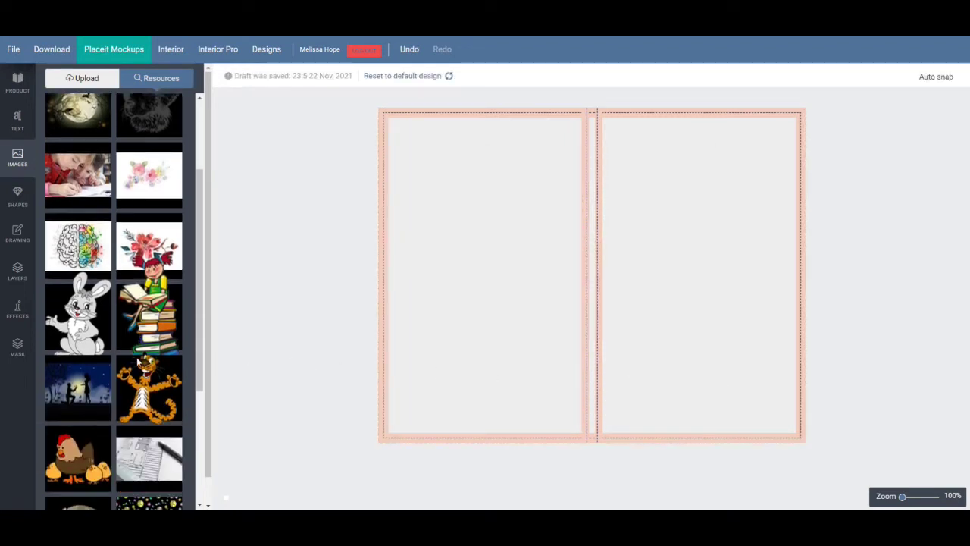
scroll(138, 362, "down", 5)
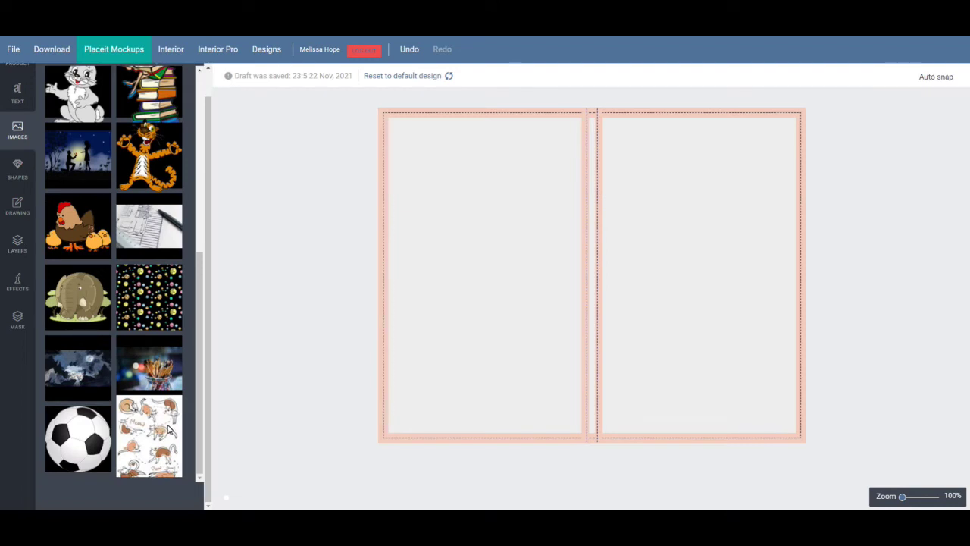
left_click(159, 436)
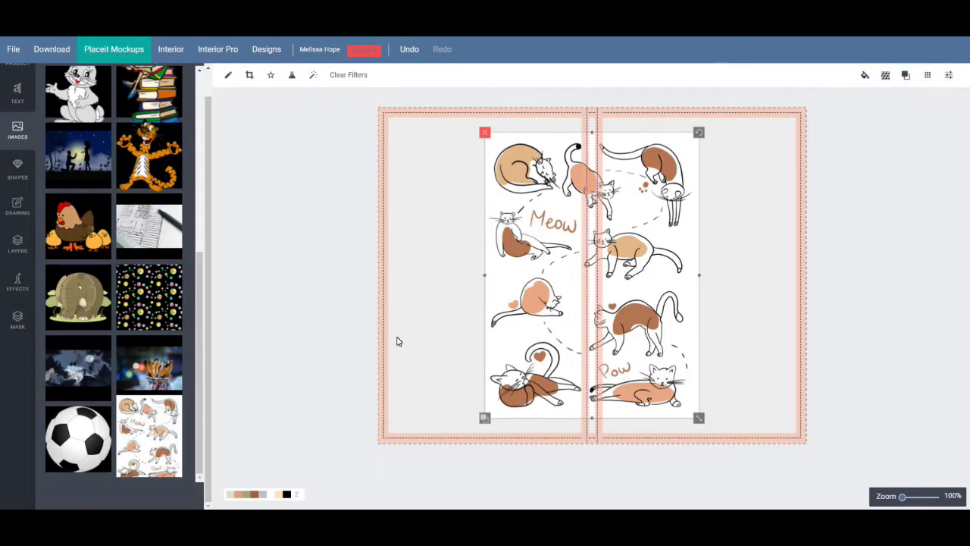
Shrink the cat drawing into the back cover's upper outer corner and apply a grid repeat pattern across the whole cover
left_click_drag(570, 259, 467, 236)
left_click_drag(596, 391, 550, 242)
left_click_drag(541, 155, 476, 229)
left_click_drag(526, 276, 537, 288)
left_click_drag(481, 227, 467, 240)
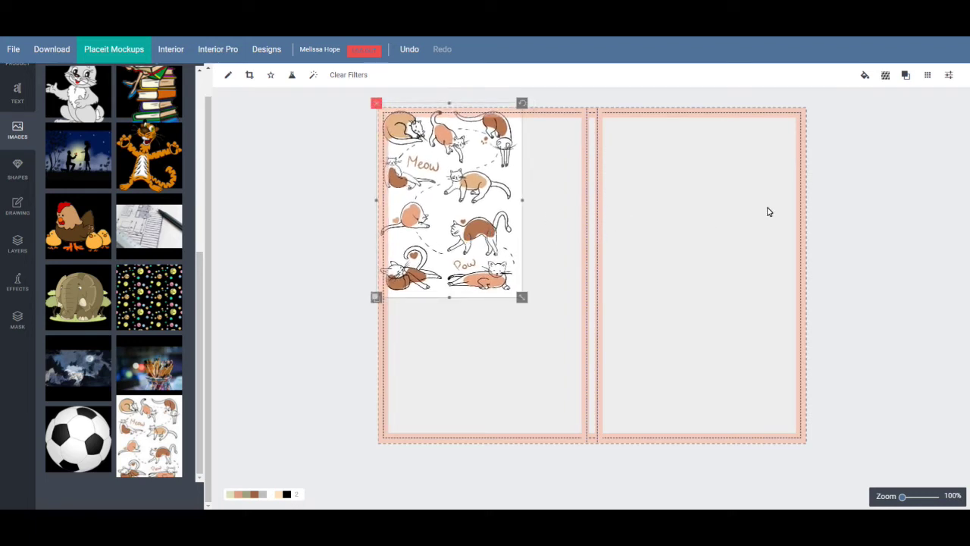
left_click(886, 76)
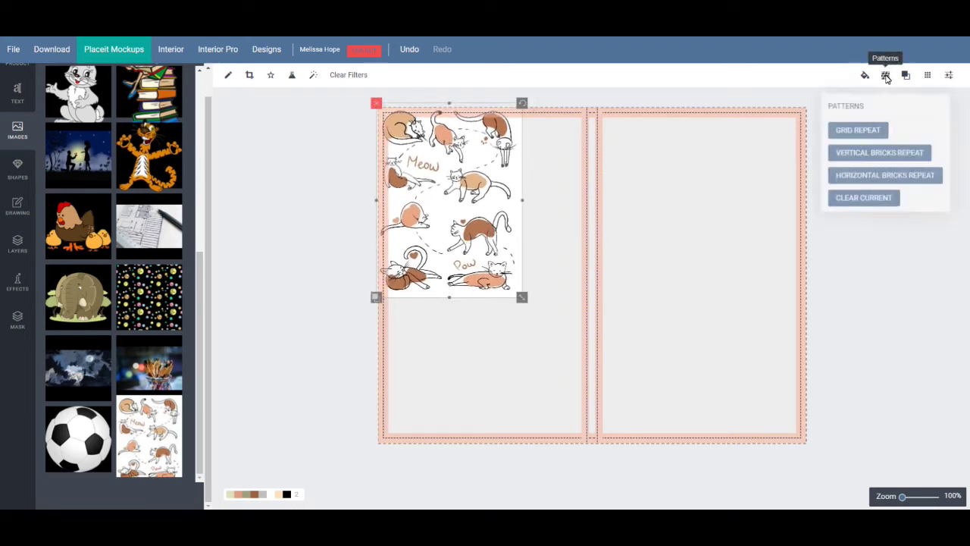
left_click(873, 134)
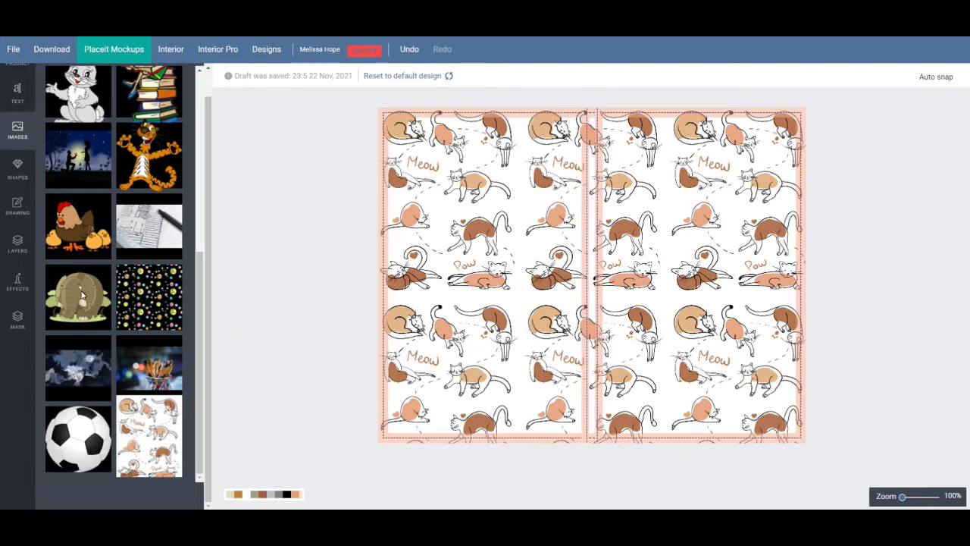
Try a white speckled distress effect on the cover design and clear it
left_click(18, 280)
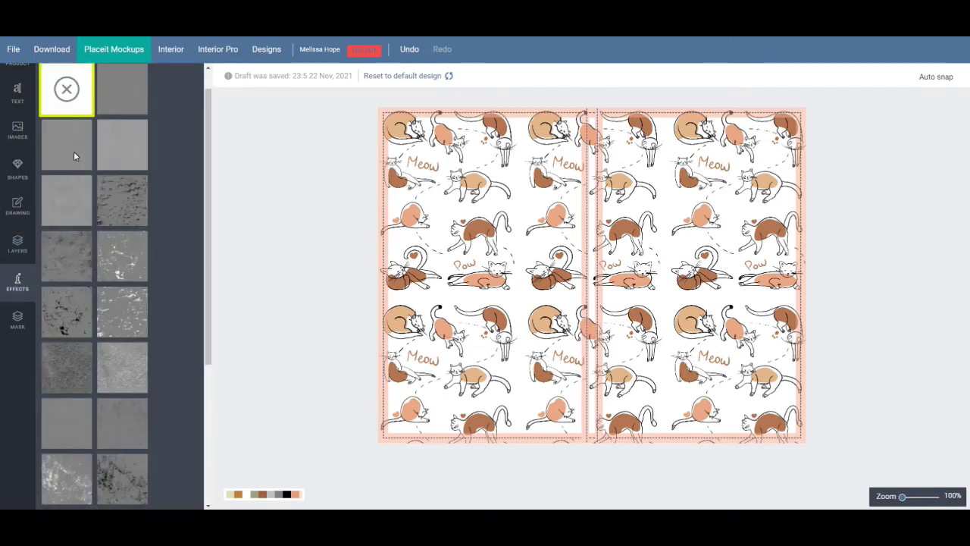
left_click(123, 257)
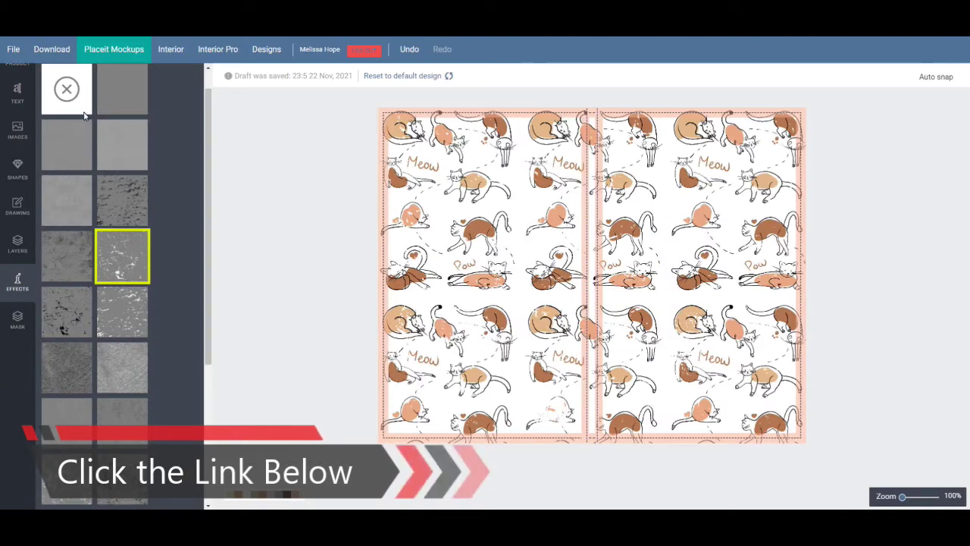
left_click(67, 89)
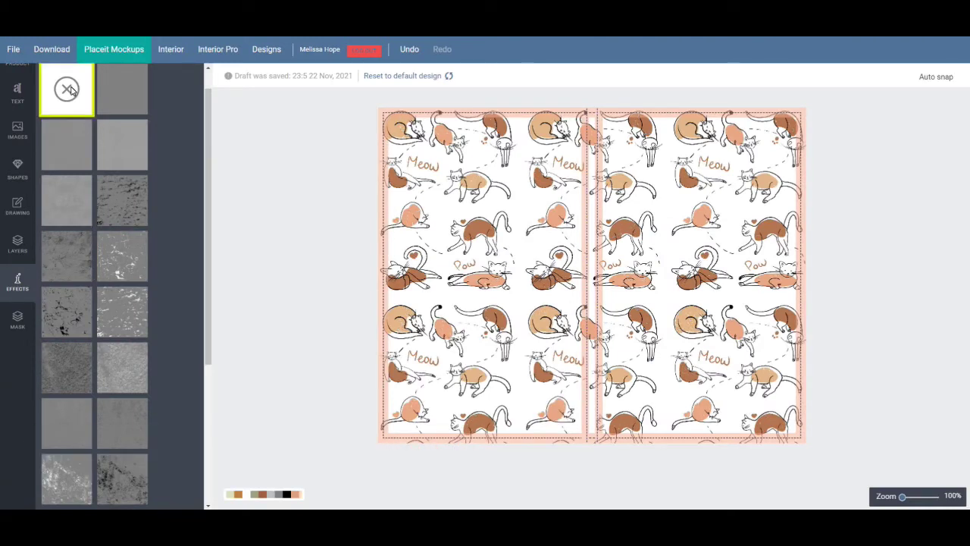
Add a black rectangle shape to the upper half of the front cover and widen it into a title box
left_click(19, 167)
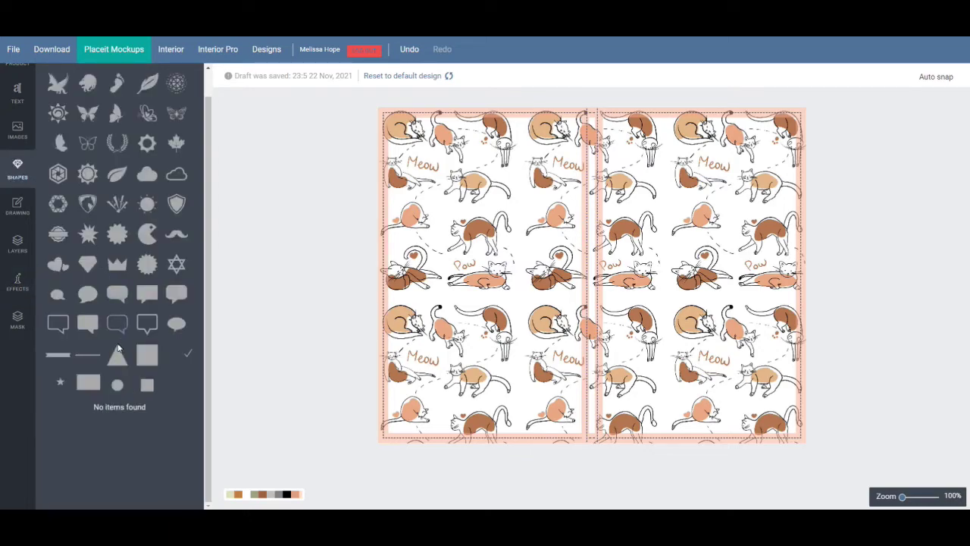
left_click(88, 382)
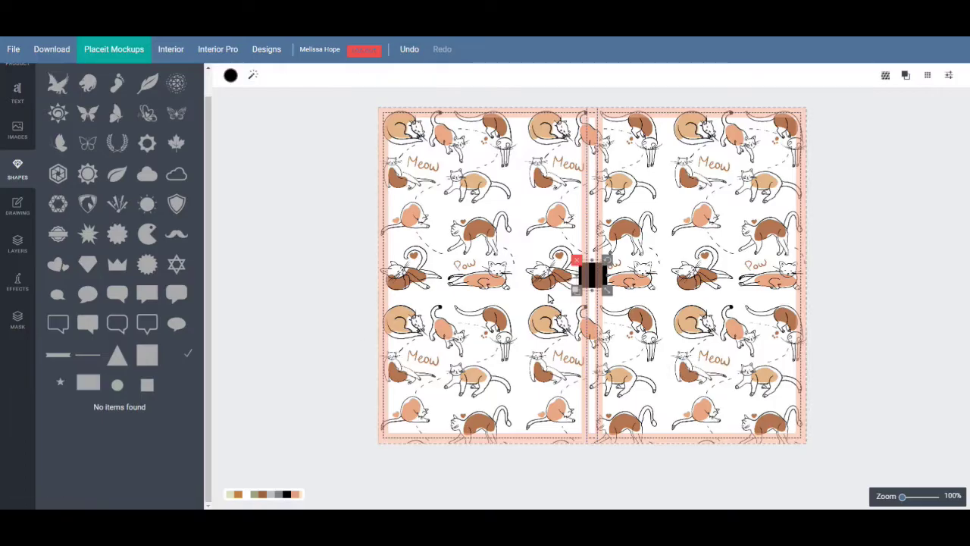
left_click_drag(595, 279, 736, 254)
left_click_drag(684, 232, 720, 223)
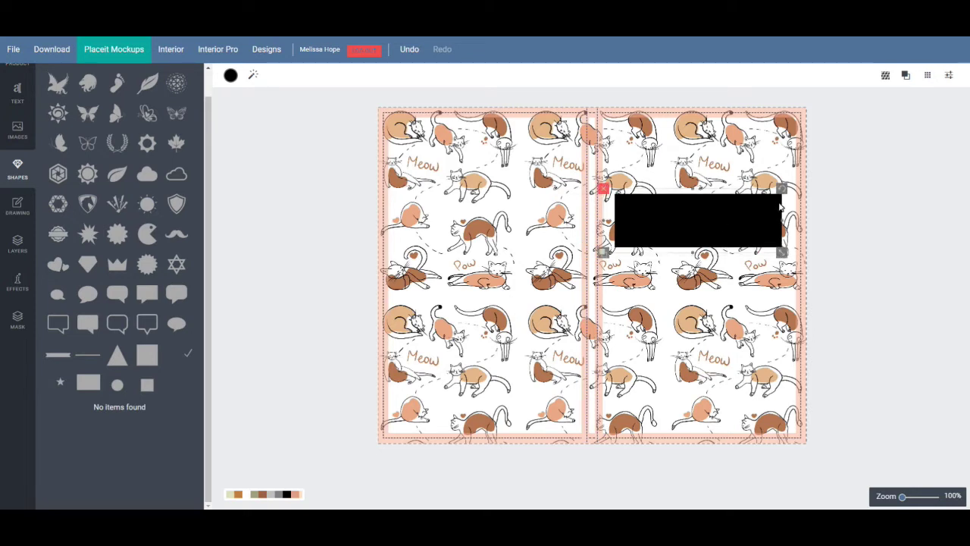
left_click_drag(783, 225, 720, 223)
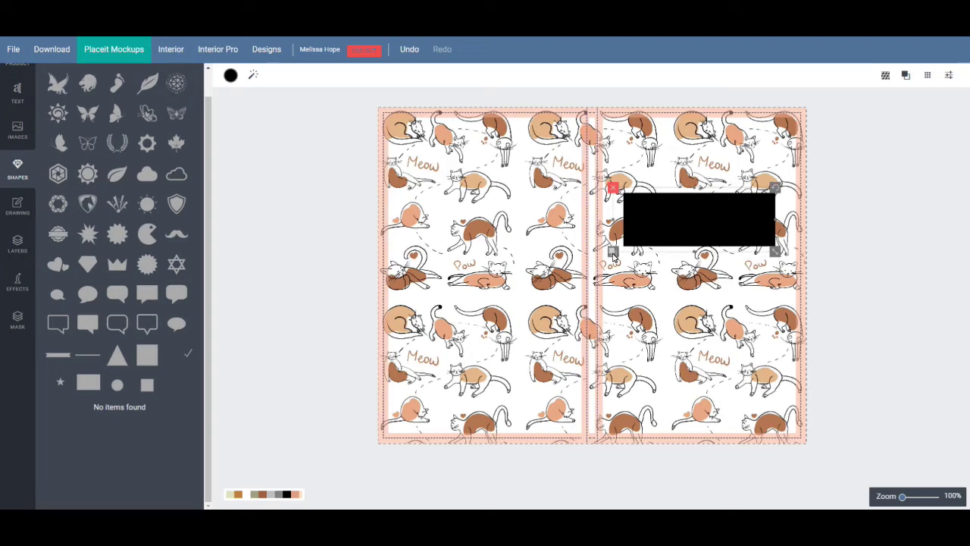
Duplicate the black rectangle, place the copy directly below the original and make it slightly smaller
left_click_drag(613, 252, 614, 256)
left_click_drag(711, 241, 688, 291)
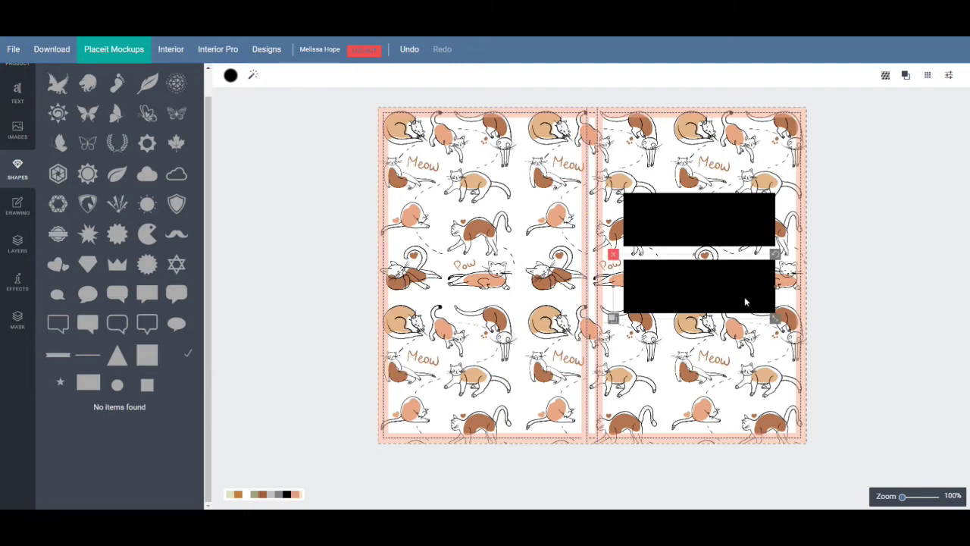
left_click_drag(774, 318, 767, 314)
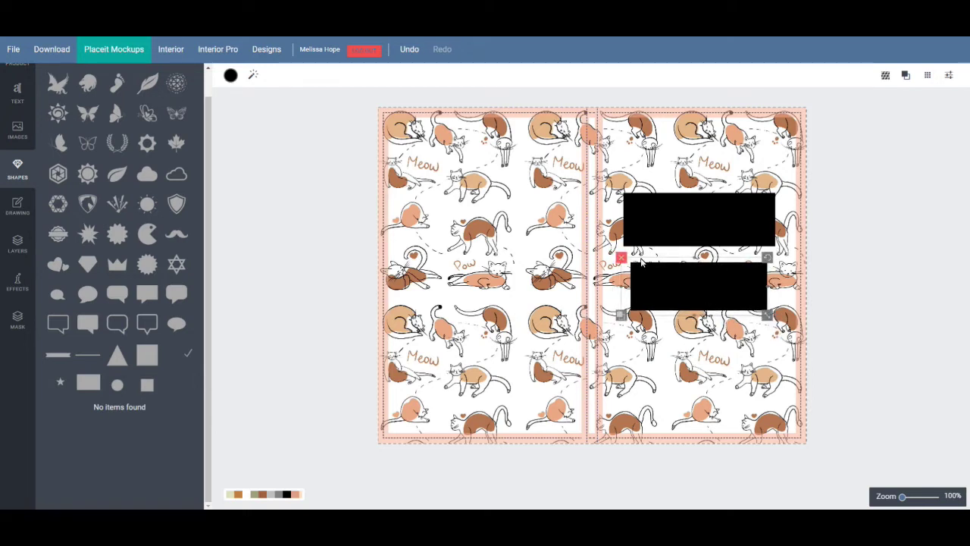
Fill the smaller rectangle with white
left_click(232, 75)
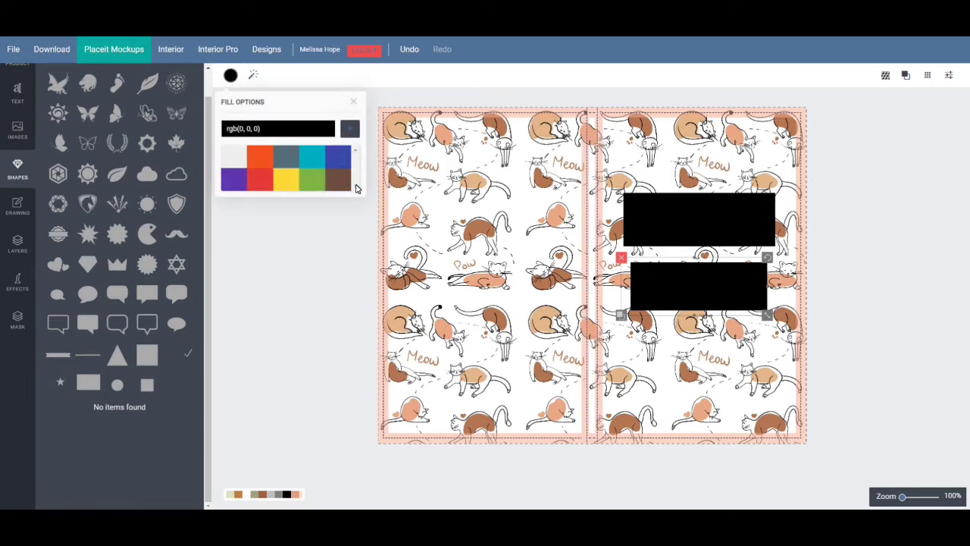
left_click(323, 131)
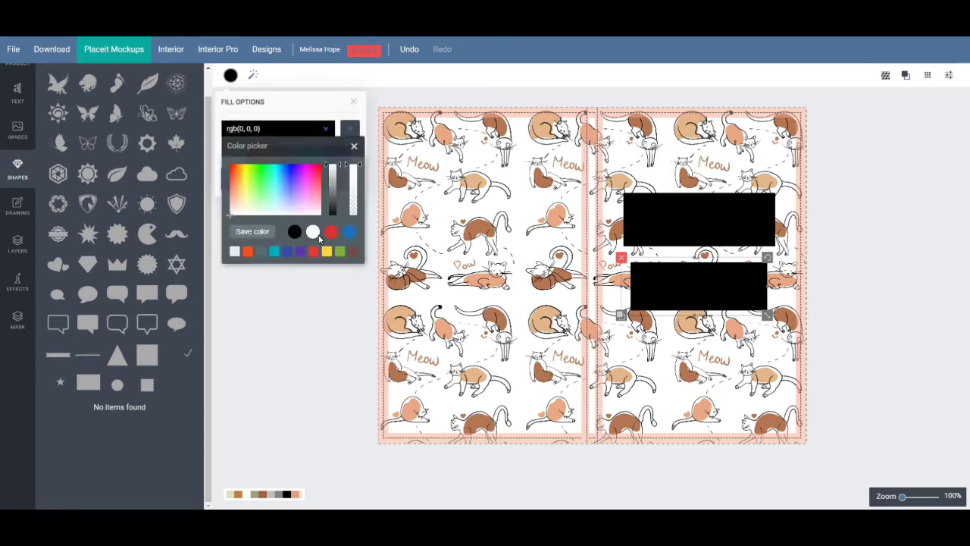
left_click(313, 233)
Center the white rectangle over the black one and widen it so that an even thin black border remains
left_click_drag(705, 286, 705, 218)
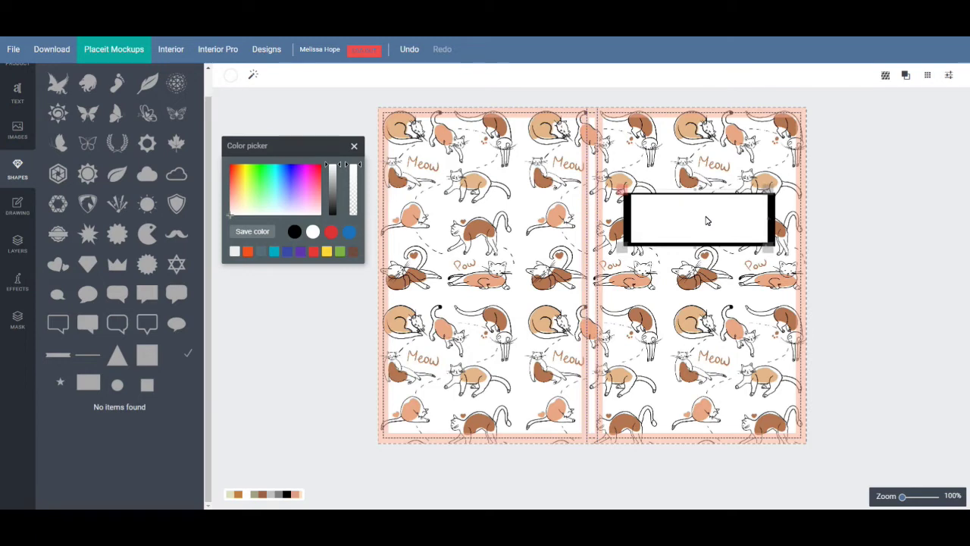
left_click(722, 220)
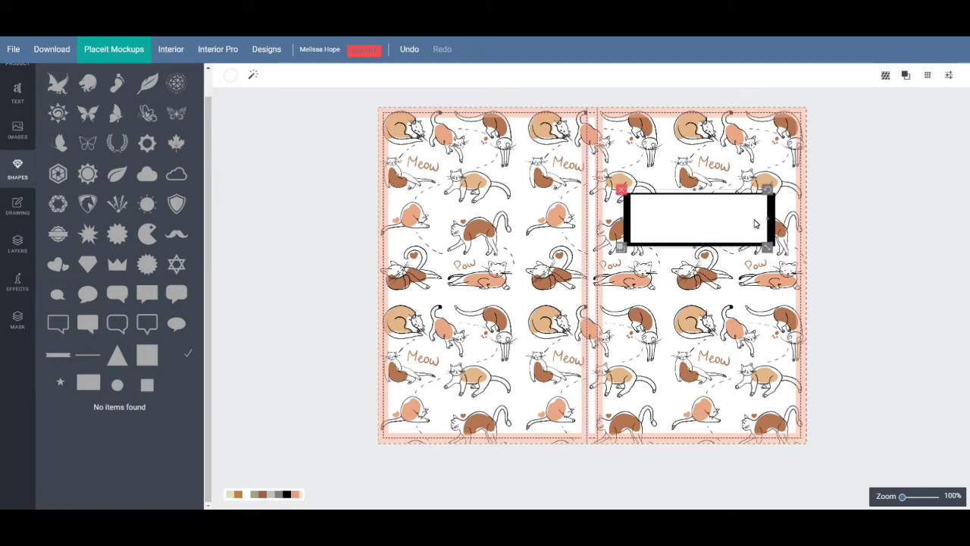
left_click_drag(772, 221, 735, 216)
left_click(679, 297)
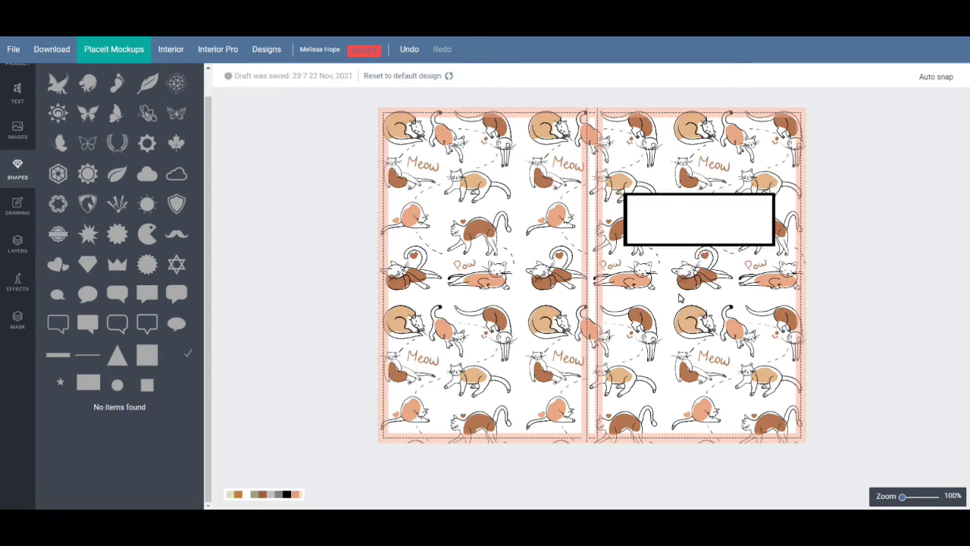
Recolor the black border rectangle behind the white title box to light tan, #d4b690
left_click(628, 206)
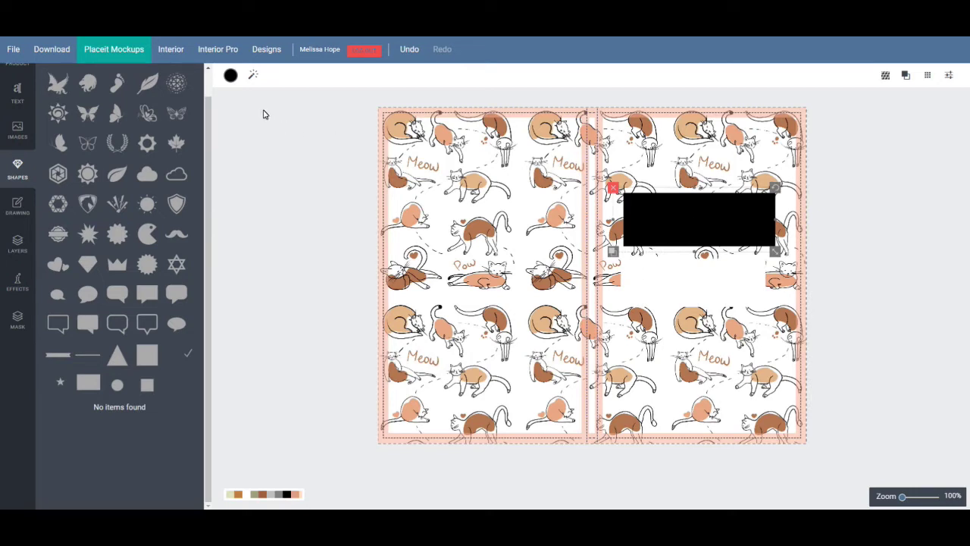
left_click(230, 75)
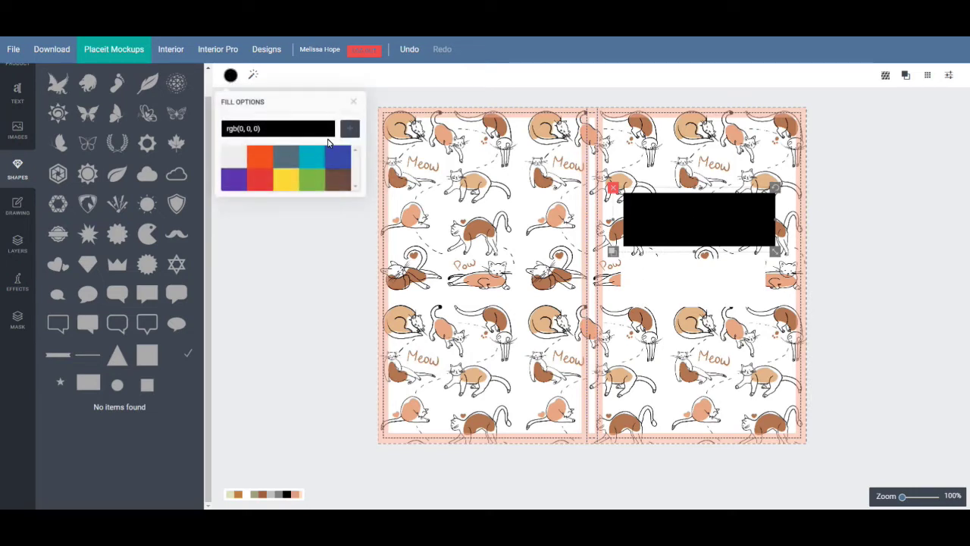
left_click(315, 133)
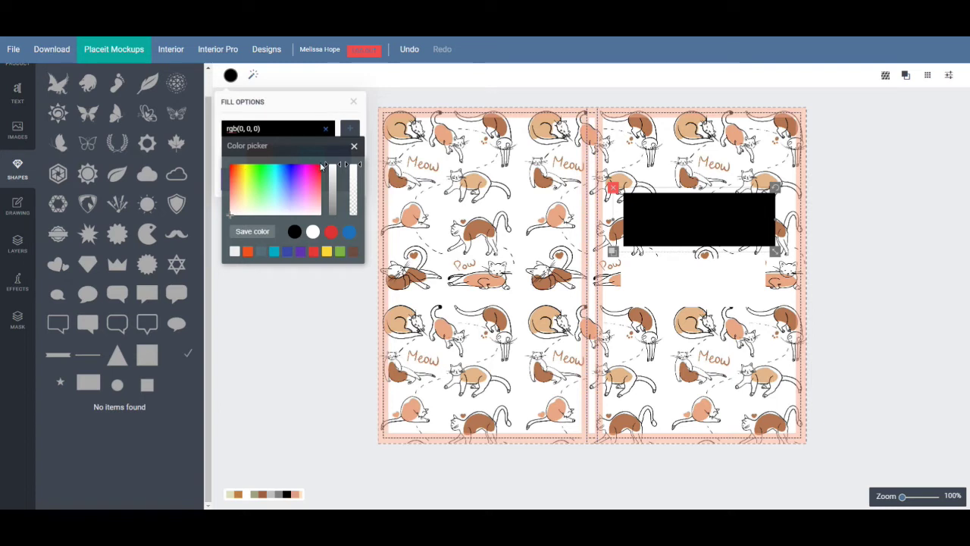
left_click(321, 107)
left_click(339, 184)
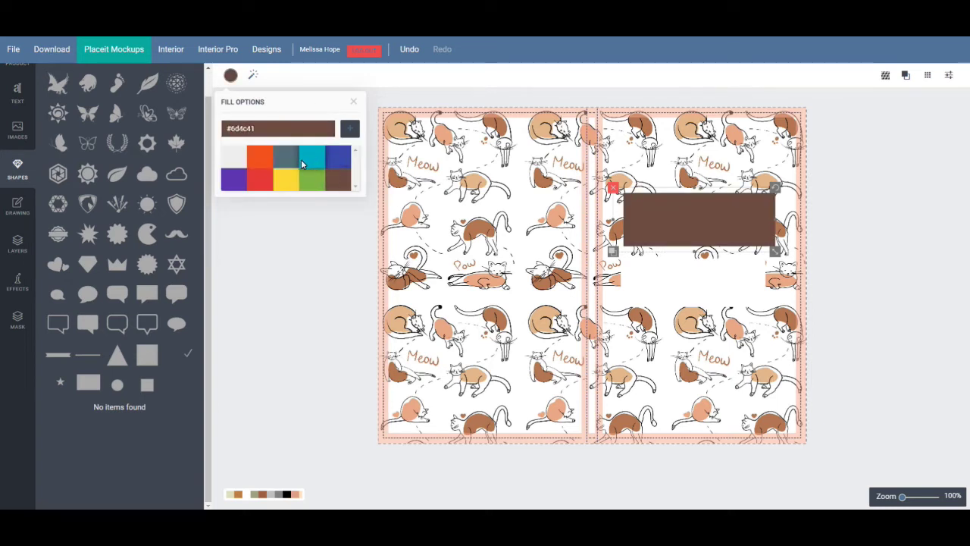
left_click(279, 130)
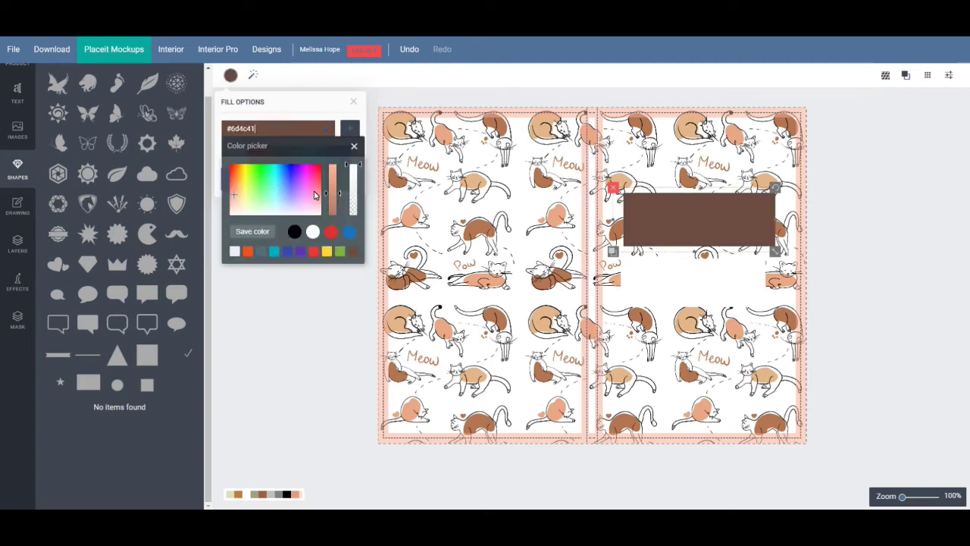
left_click_drag(339, 197, 341, 177)
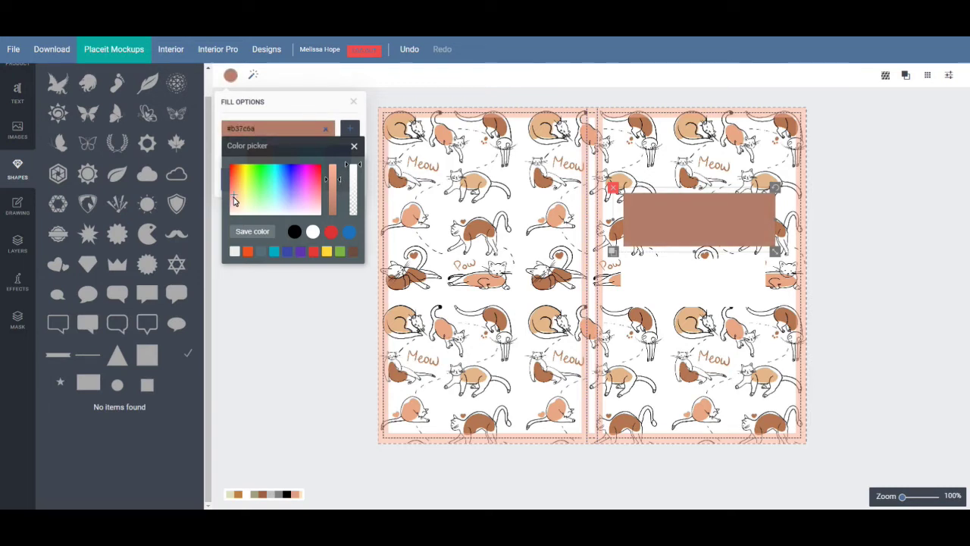
left_click_drag(234, 198, 236, 203)
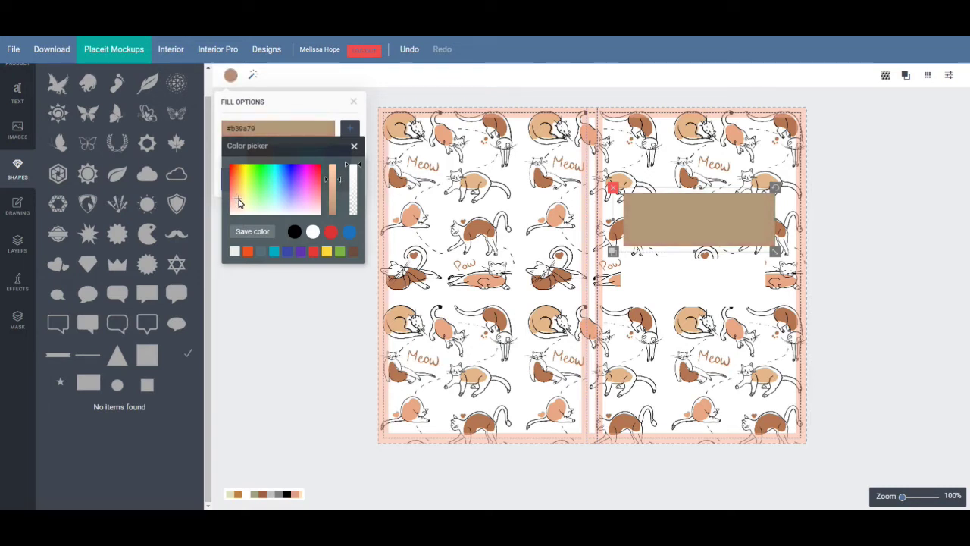
left_click_drag(345, 160, 340, 175)
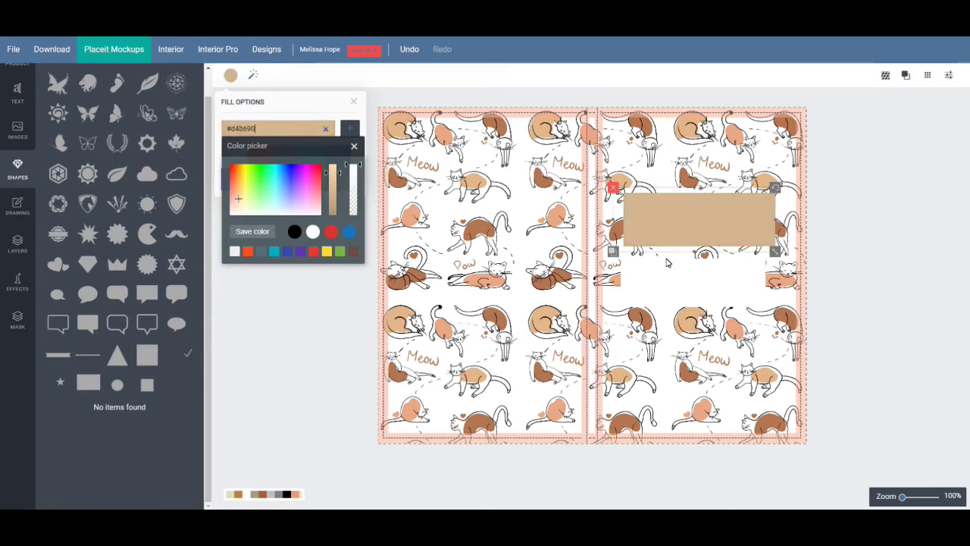
left_click(354, 146)
left_click(698, 280)
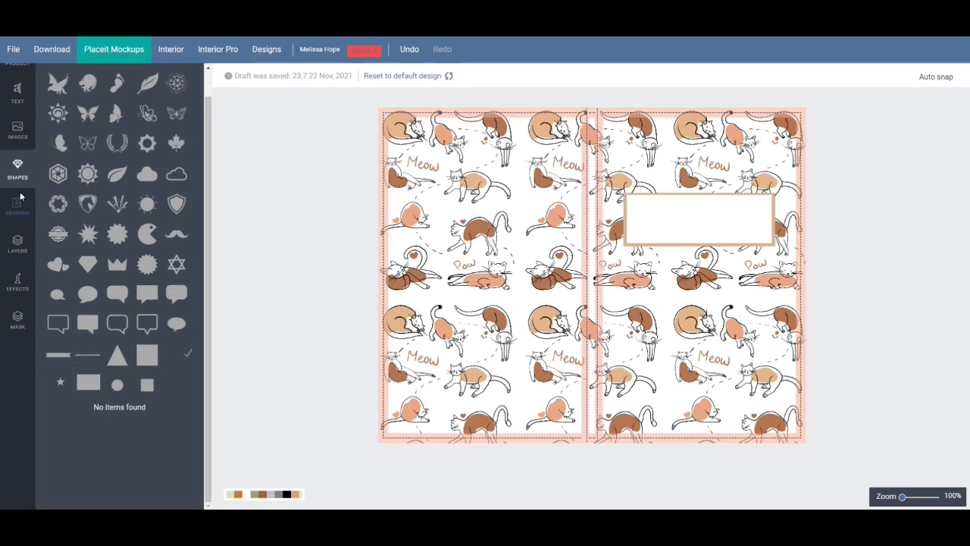
Add a text object in the Righteous font and place it inside the title box
scroll(24, 114, "up", 1)
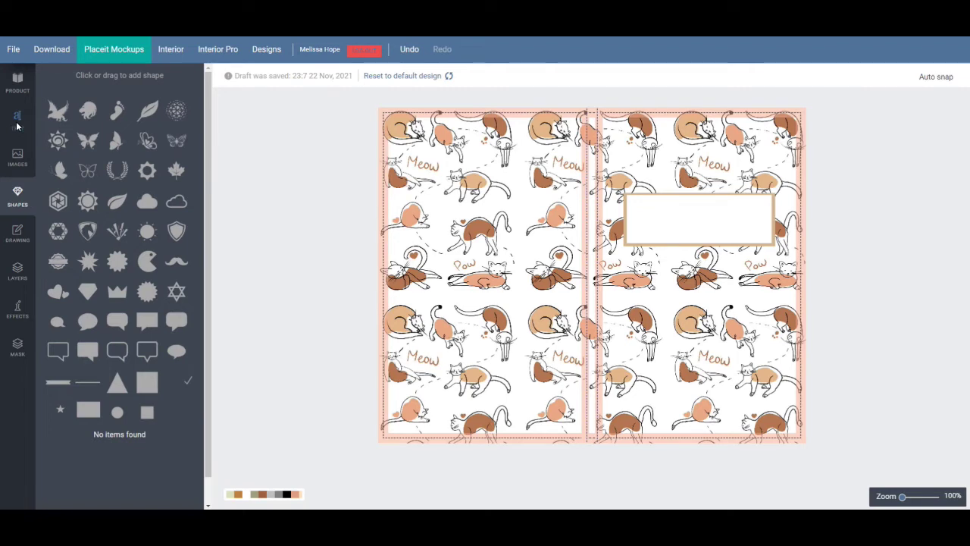
left_click(16, 121)
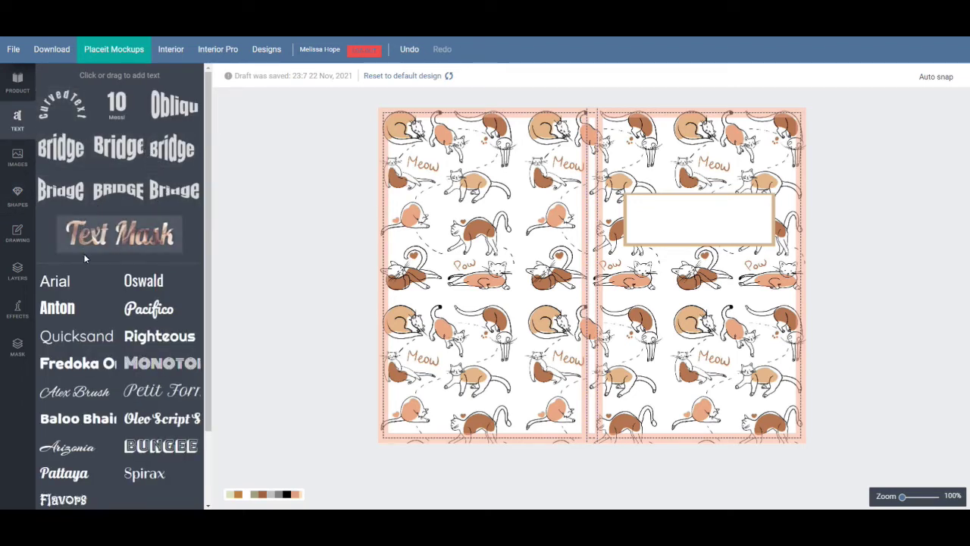
left_click(154, 341)
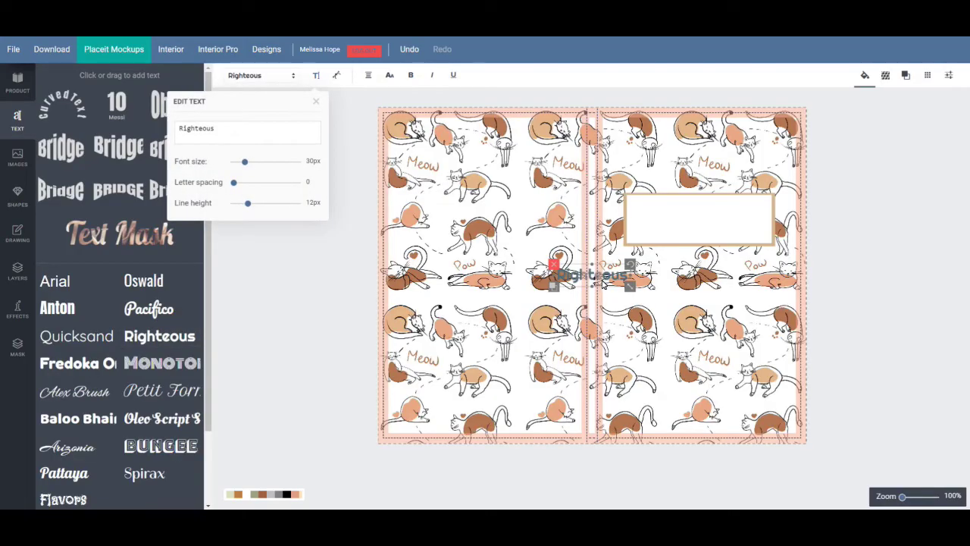
left_click_drag(604, 282, 705, 219)
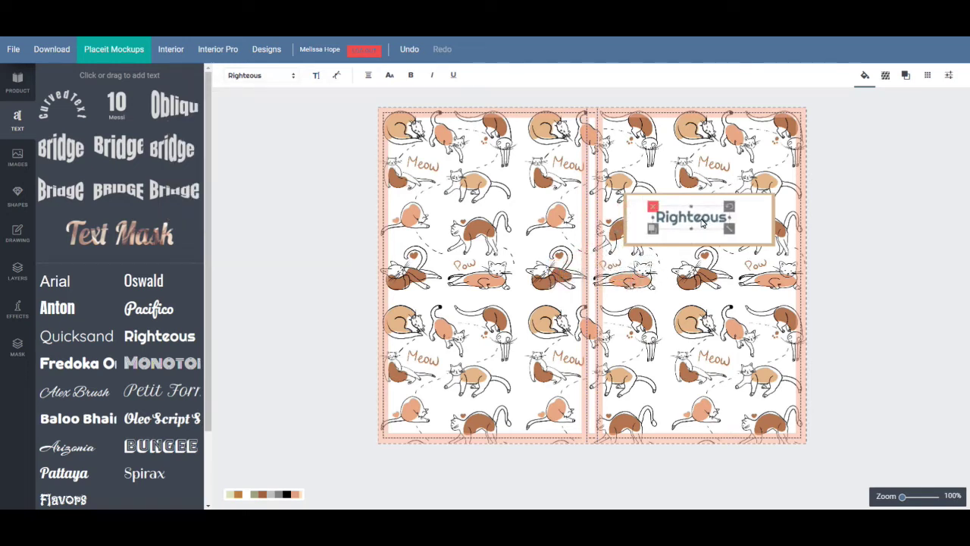
Replace the placeholder text in the title box with "Composition Notebook"
left_click(701, 220)
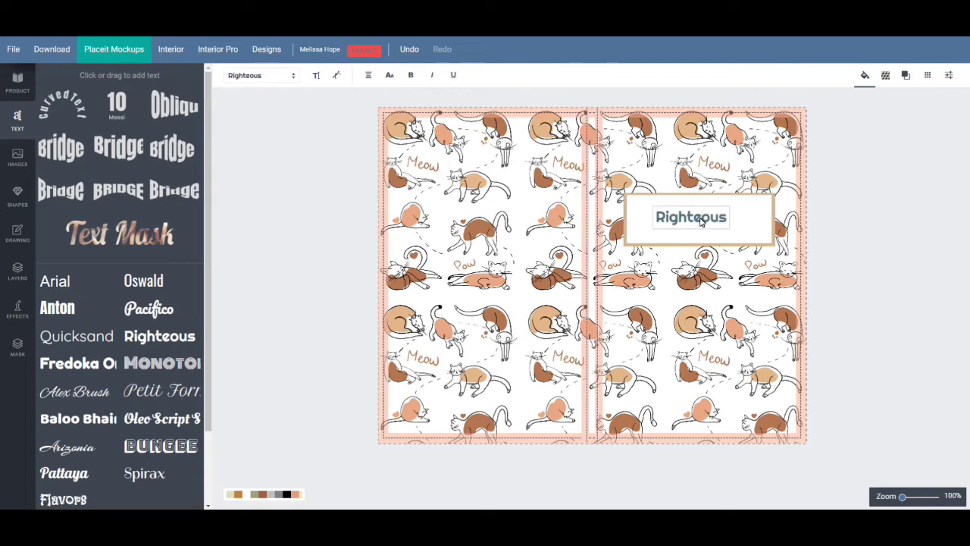
key("Delete")
key("Delete")
key("Delete")
key("BackSpace")
key("BackSpace")
key("BackSpace")
key("BackSpace")
key("BackSpace")
key("BackSpace")
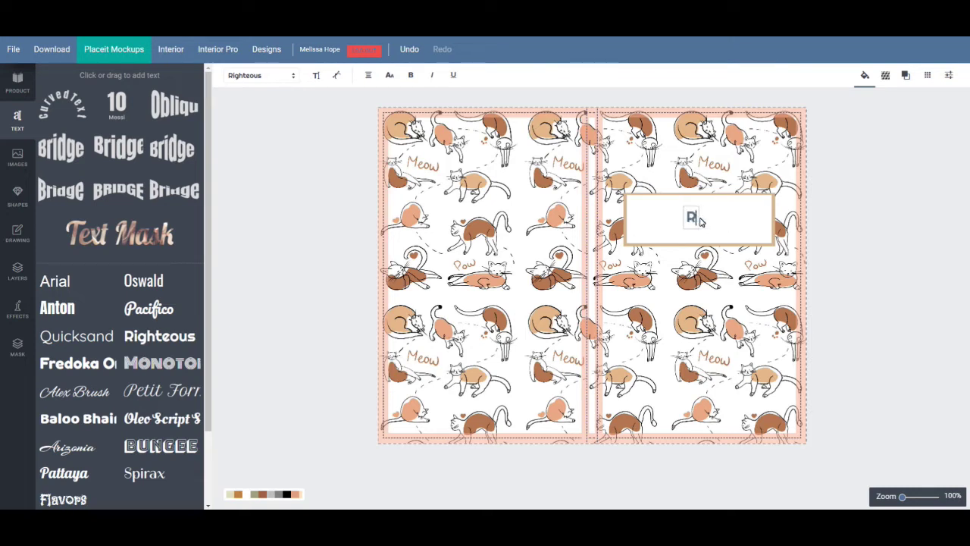
type("Composition Notebook")
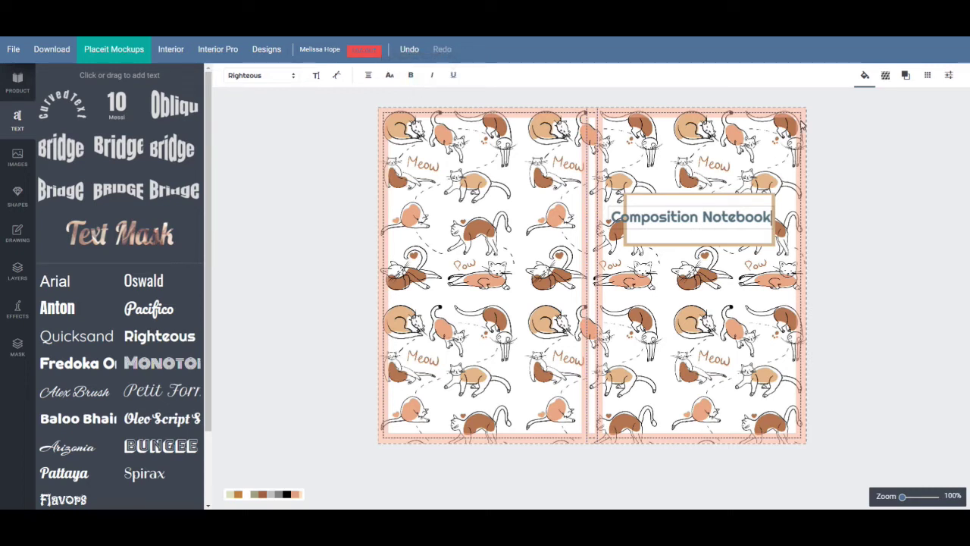
Set the fill color of the "Composition Notebook" text to black, #000000
left_click(866, 76)
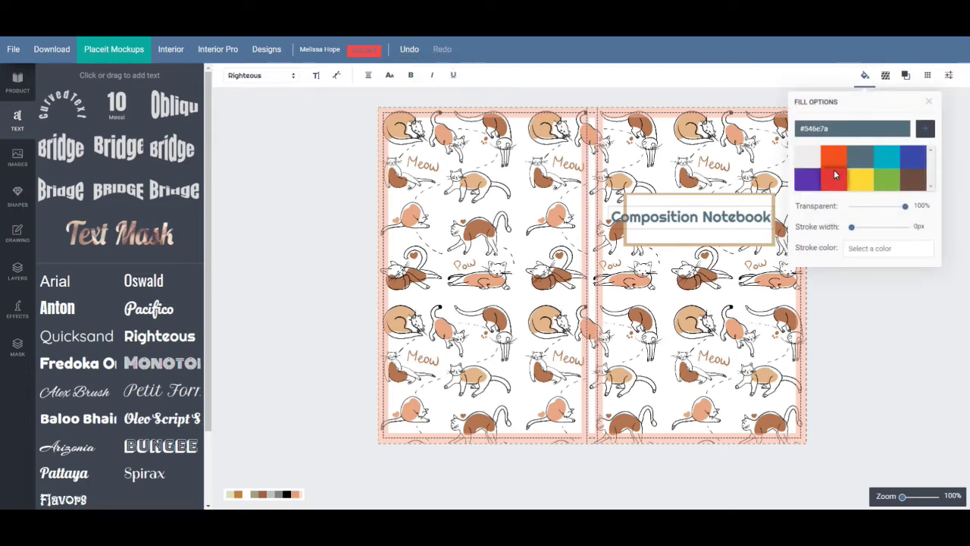
left_click(913, 182)
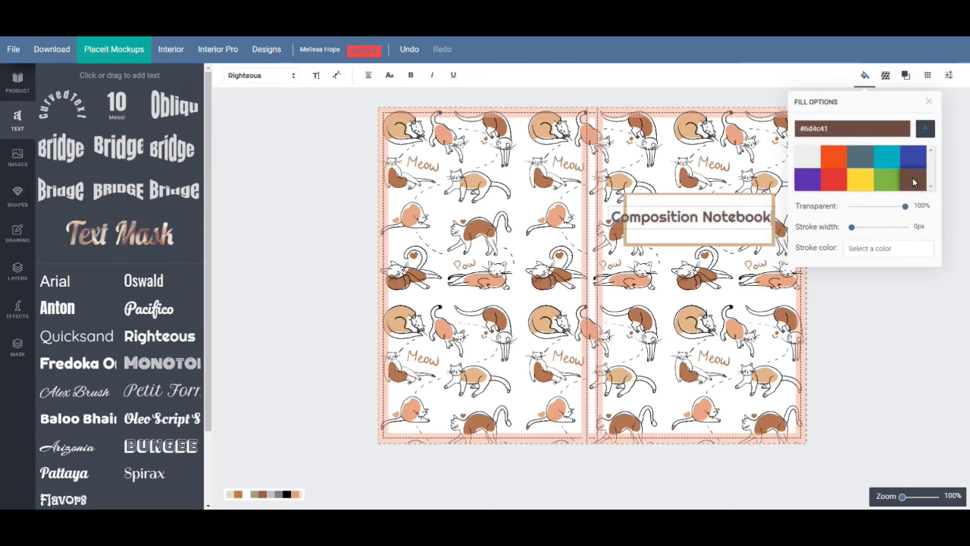
left_click(896, 135)
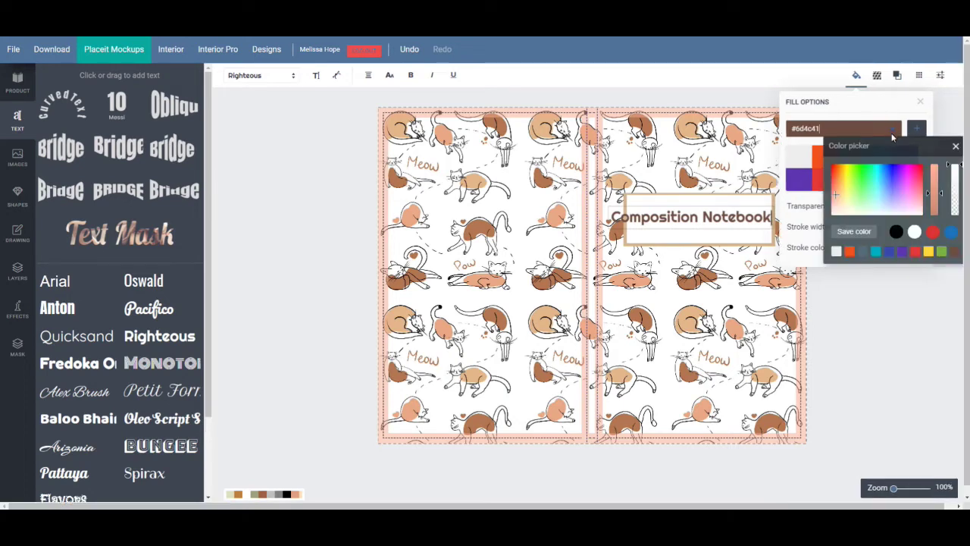
left_click(895, 232)
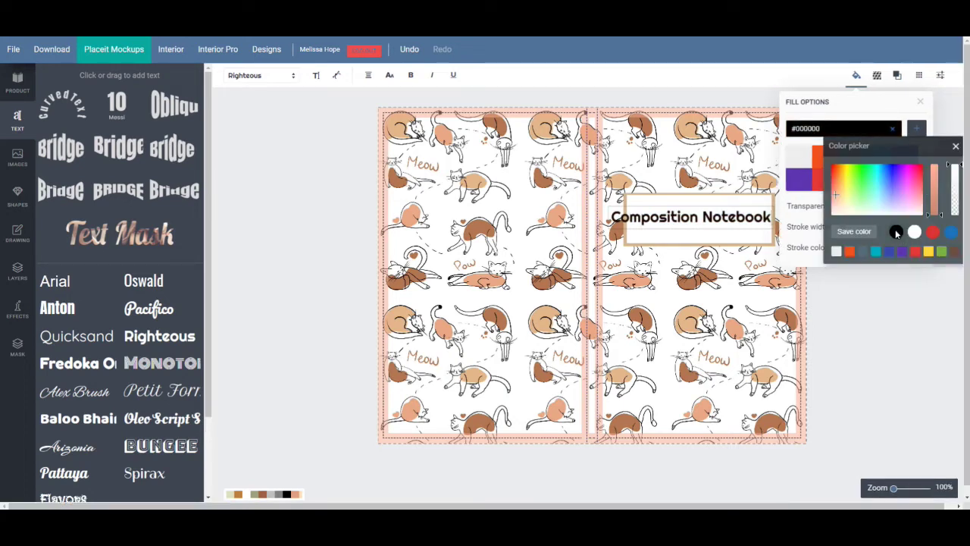
left_click(955, 145)
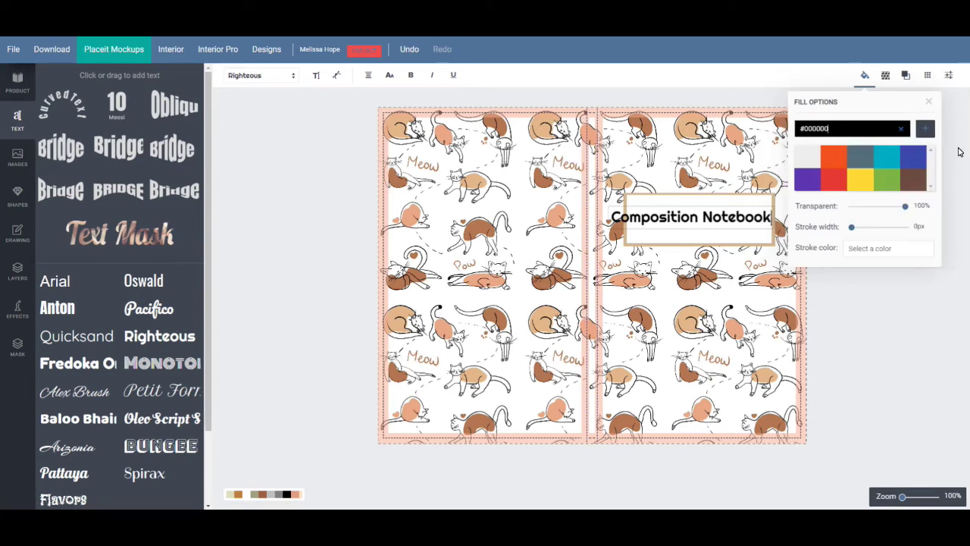
left_click(929, 101)
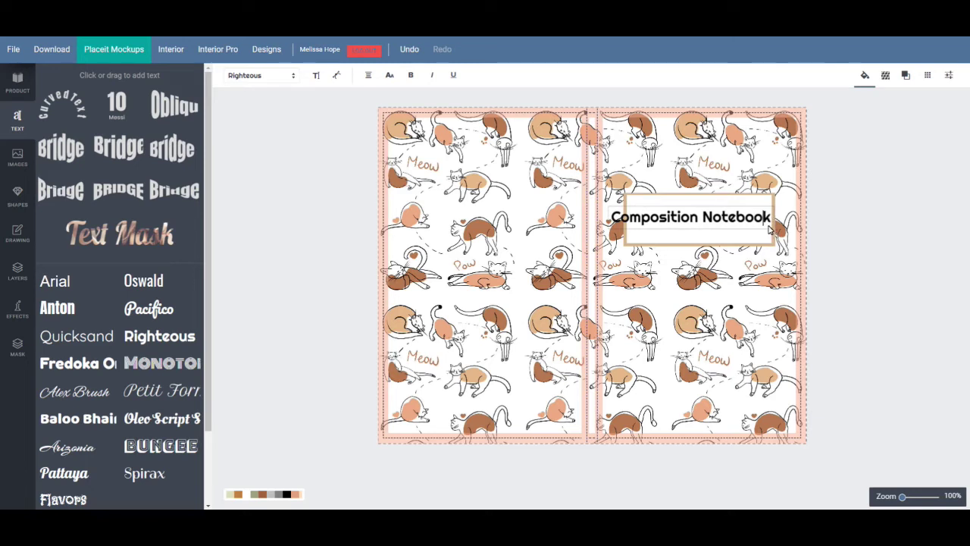
Shrink the "Composition Notebook" text to fit the title box width and center it along the box's upper edge
left_click_drag(763, 229, 749, 222)
left_click(774, 231)
left_click(774, 231)
left_click(773, 232)
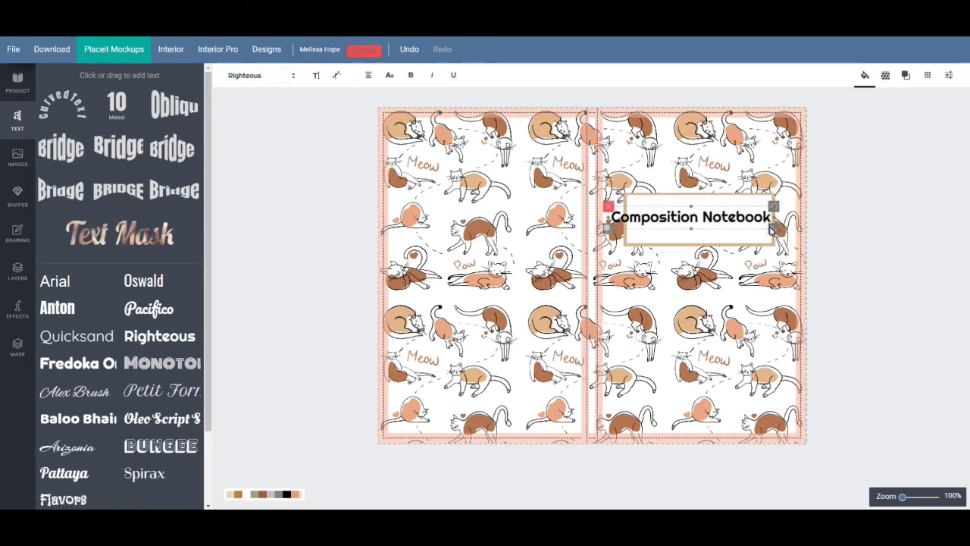
left_click_drag(773, 231, 755, 213)
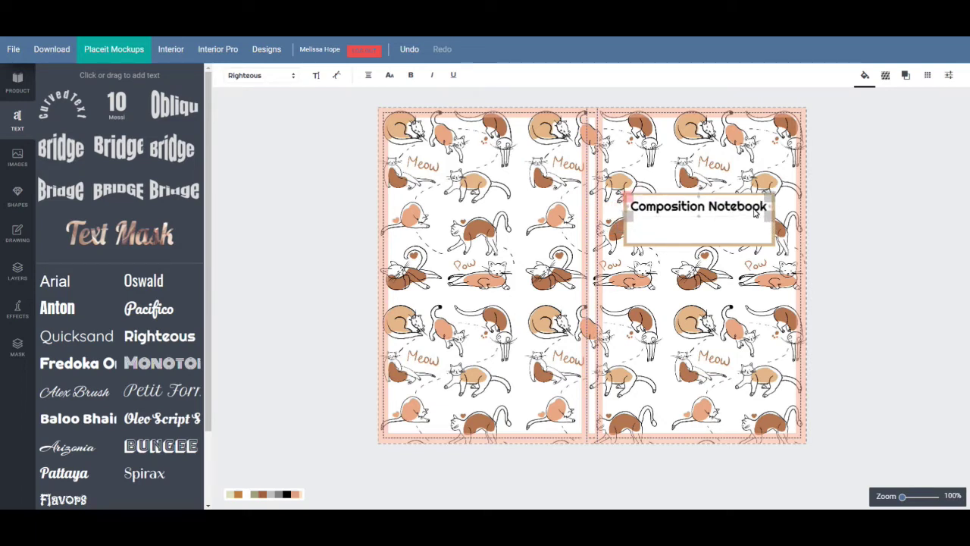
left_click(781, 284)
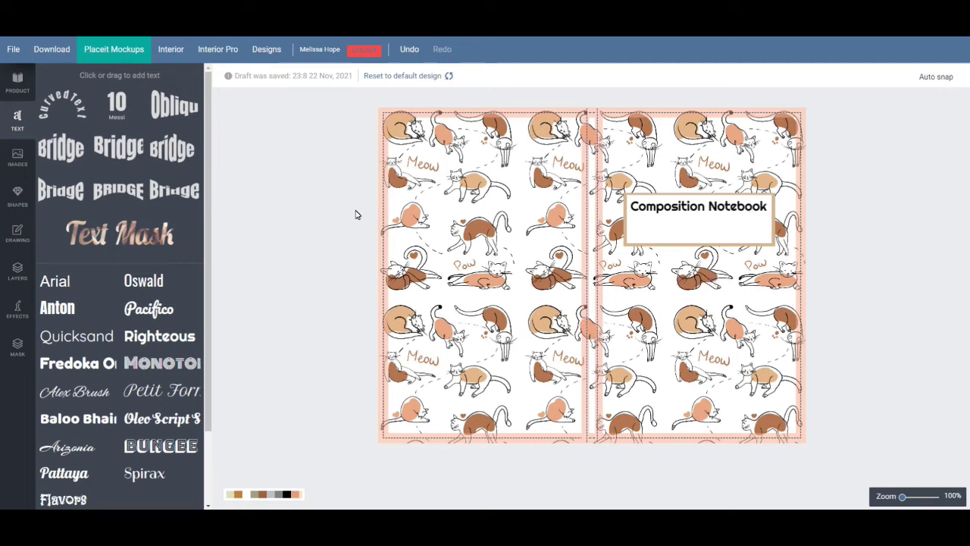
Duplicate the "Composition Notebook" text and place the copy directly below it in the lower half of the title box
left_click(163, 342)
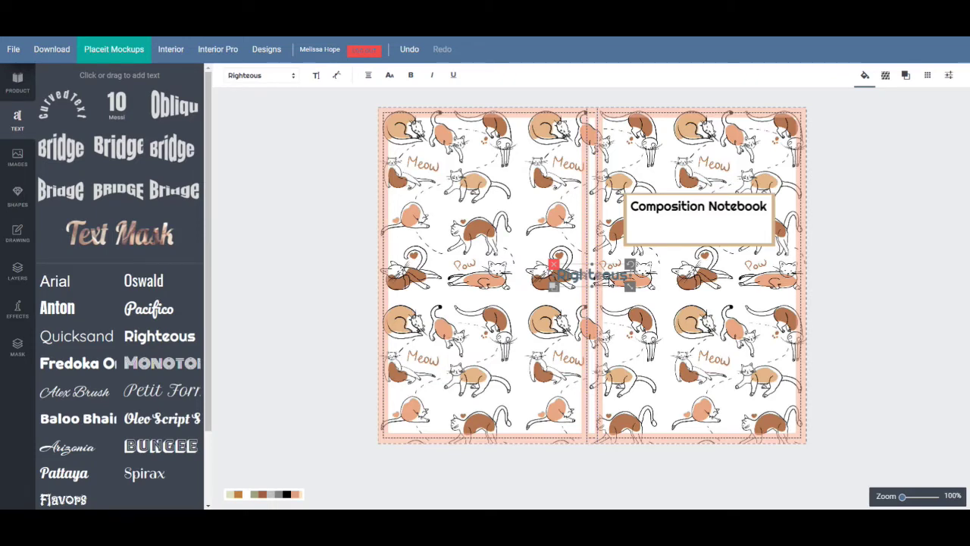
key("ctrl+z")
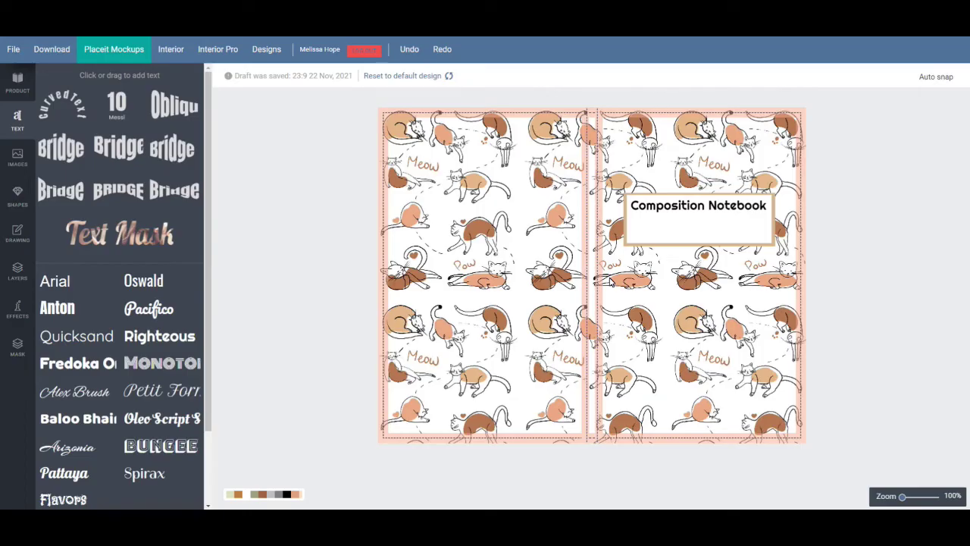
left_click(694, 214)
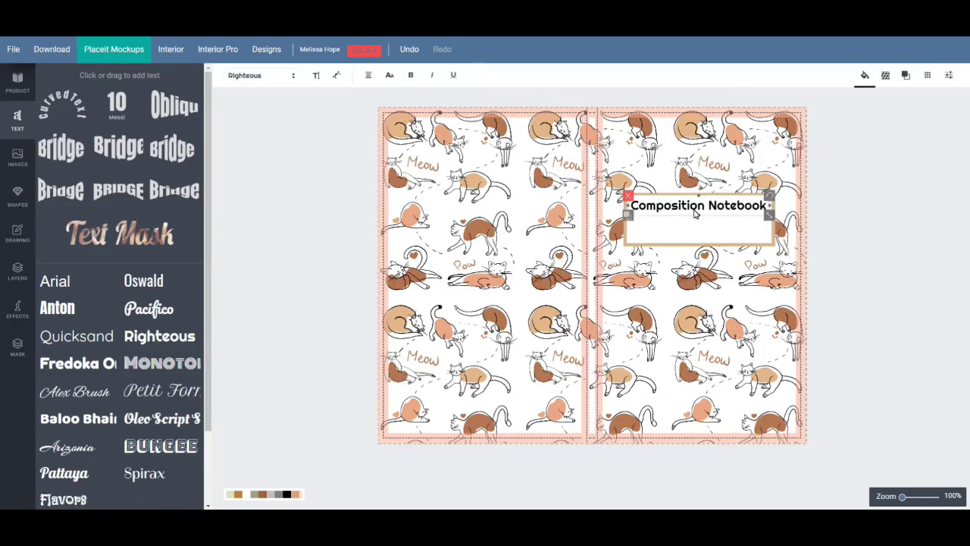
left_click(628, 217)
left_click_drag(723, 223, 677, 237)
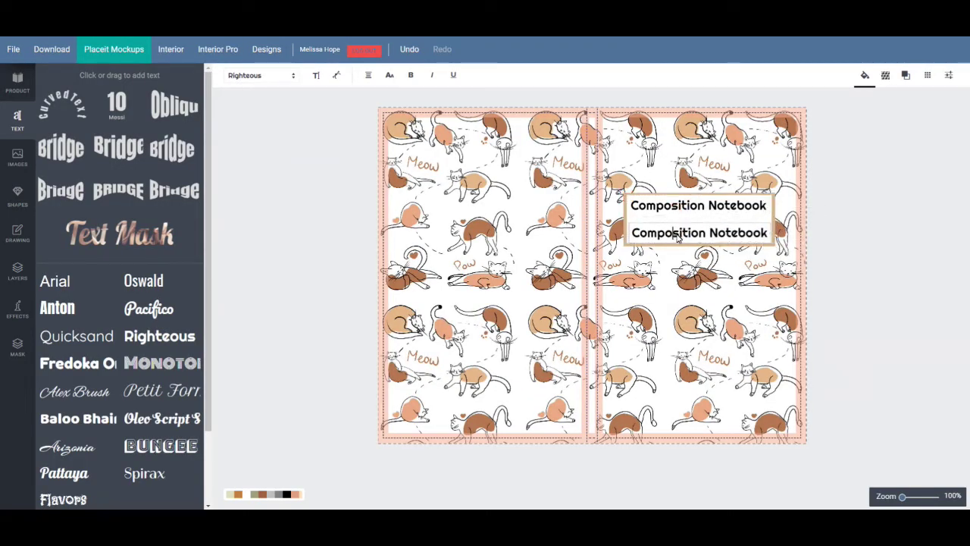
Replace the wording of the lower text copy with "Wide Ruled - 120 Pages - 60 Sheets"
key("Delete")
key("Delete")
key("Delete")
key("Delete")
key("Delete")
key("Delete")
key("Delete")
key("Delete")
key("Delete")
key("Delete")
key("Delete")
key("Delete")
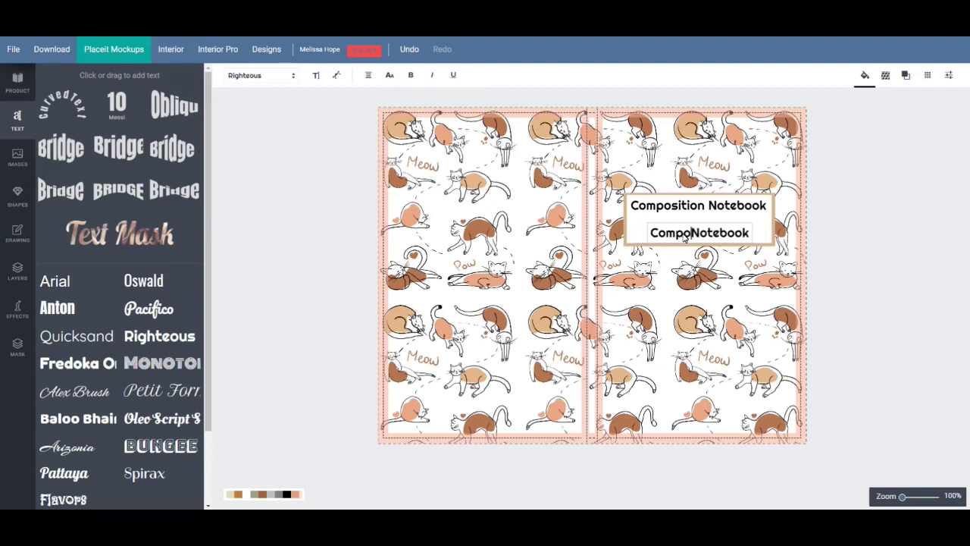
key("Delete")
key("Delete")
key("Delete")
key("BackSpace")
key("BackSpace")
key("BackSpace")
key("BackSpace")
key("BackSpace")
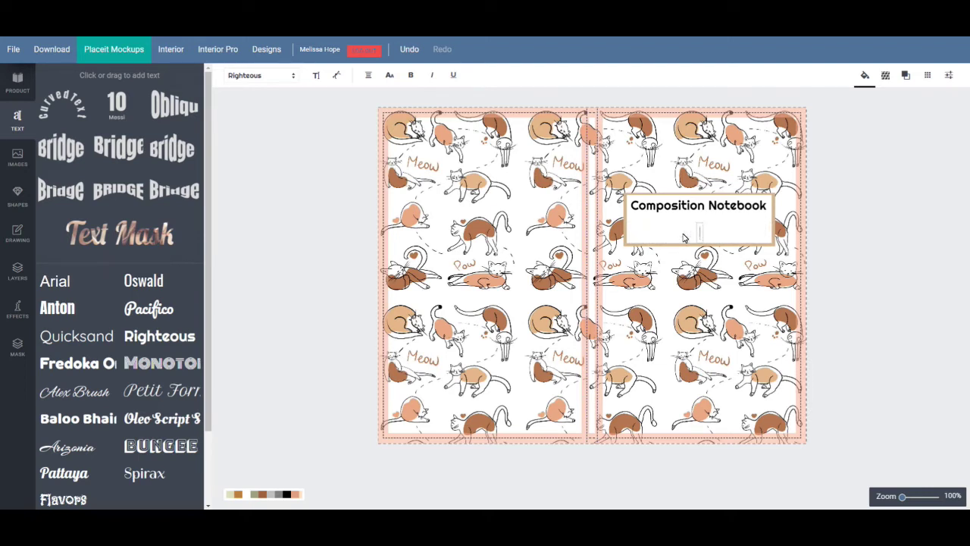
type("Wide Ruled")
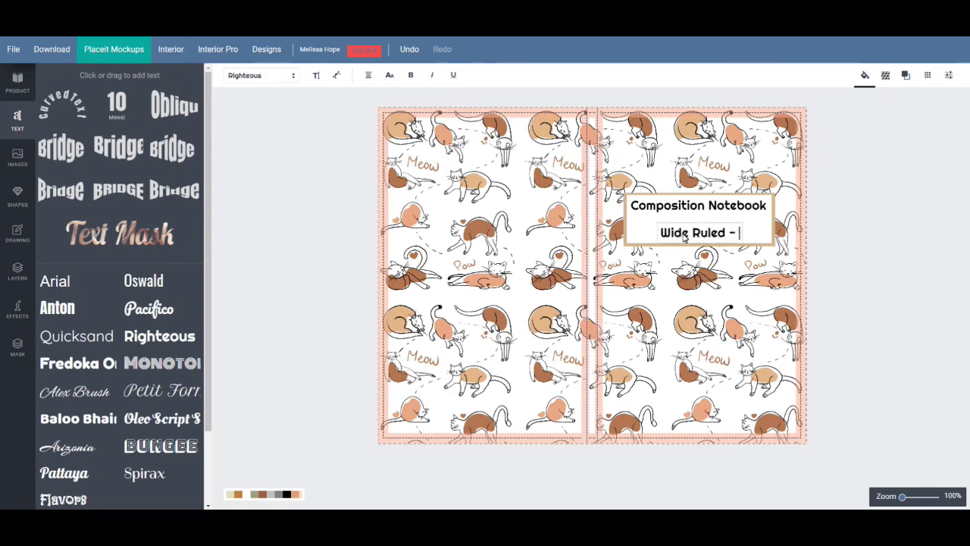
type(" - 120 p")
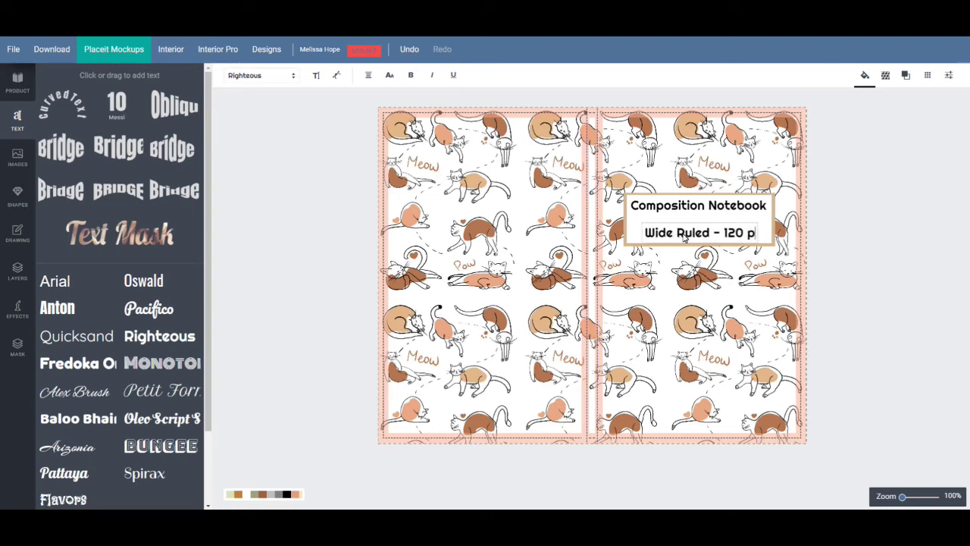
key("BackSpace")
type("Pages - 60")
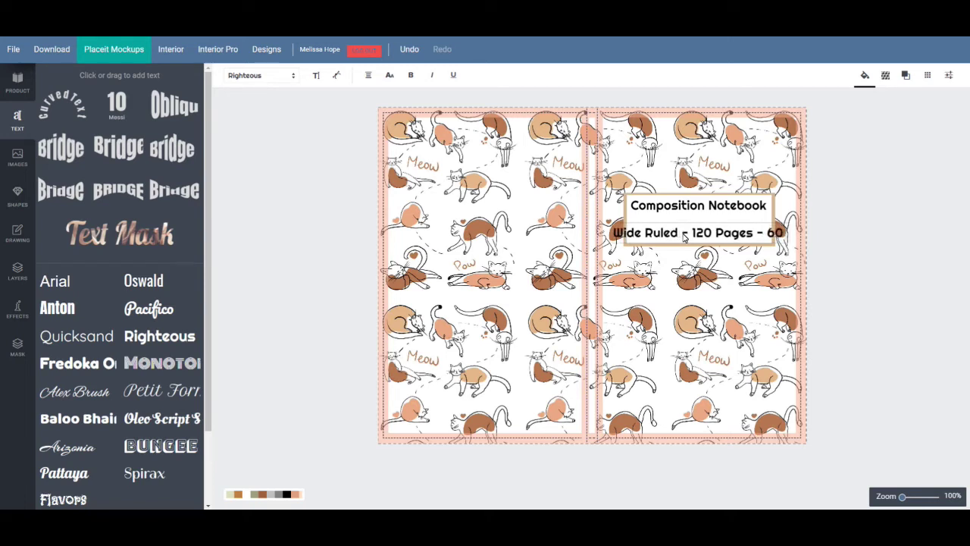
type(" Sheets")
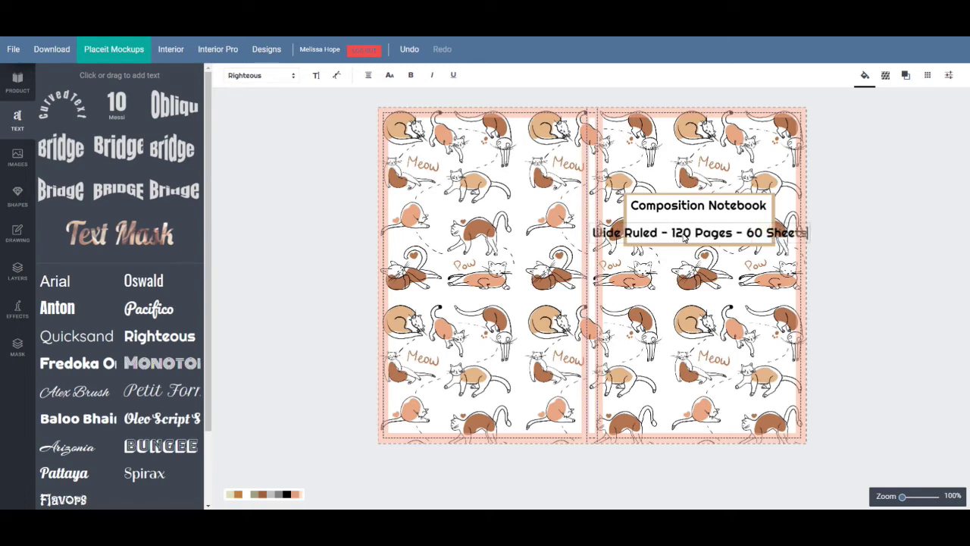
Shrink the "Wide Ruled - 120 Pages - 60 Sheets" text to the title box width and center it along the box's lower edge
left_click(700, 239)
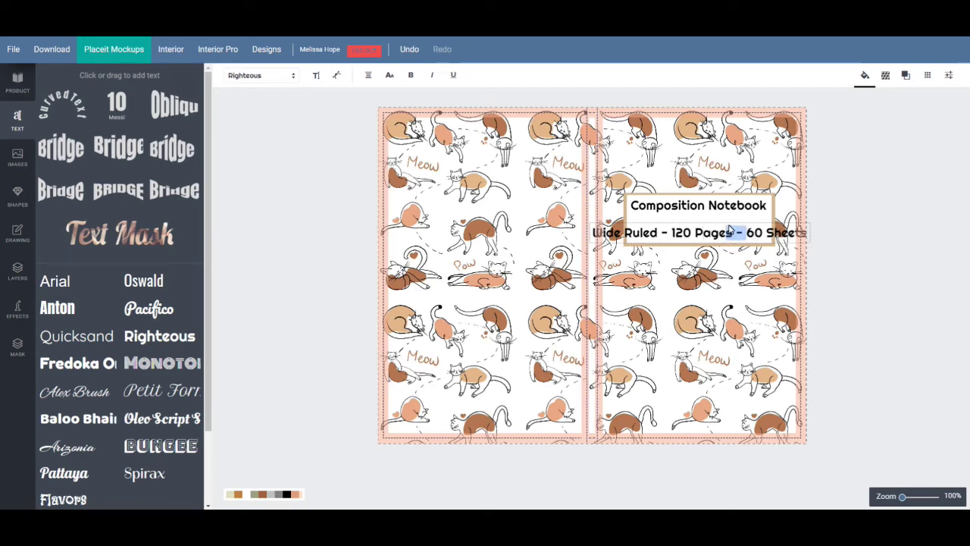
key("Escape")
left_click(731, 238)
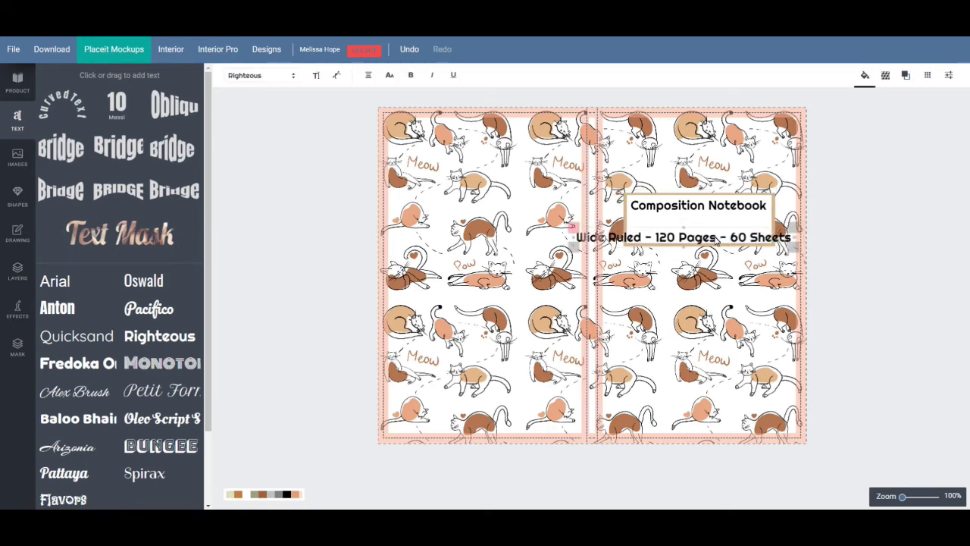
left_click_drag(780, 247, 749, 236)
left_click(733, 294)
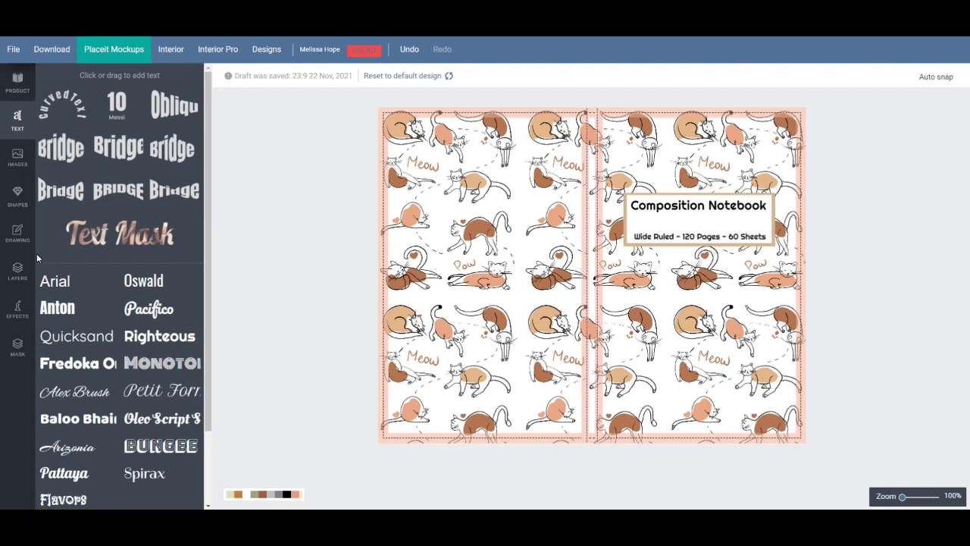
Add a thin black horizontal line shape below "Composition Notebook" and stretch it to about the title's width
left_click(18, 196)
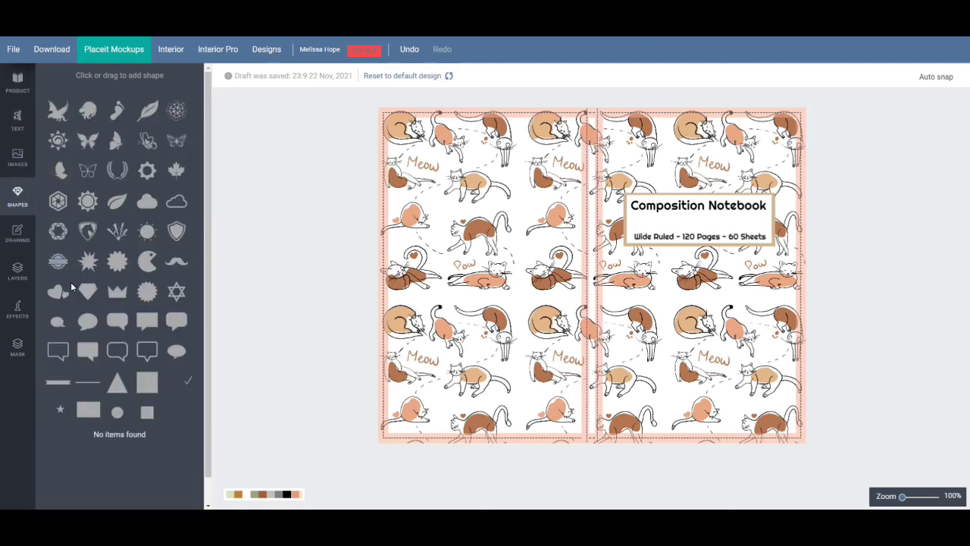
left_click(87, 387)
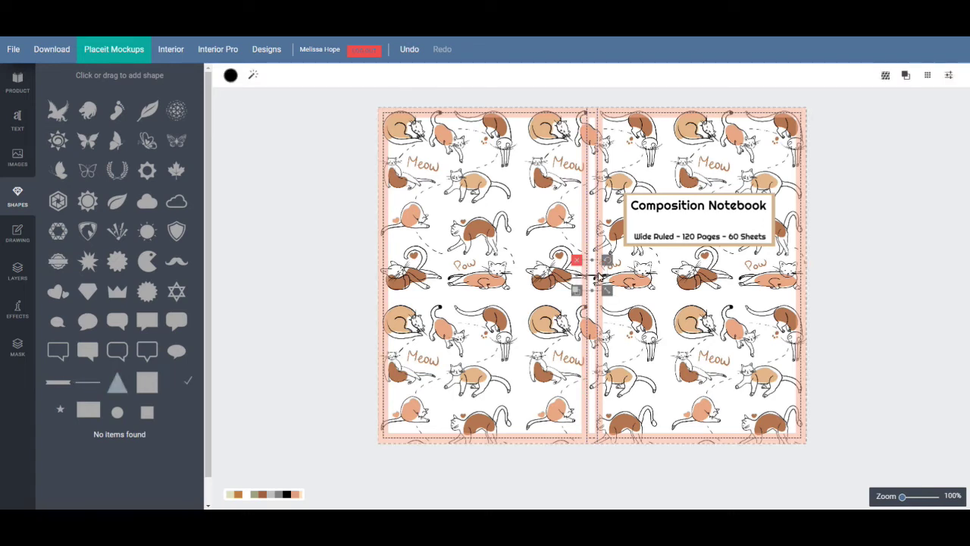
left_click_drag(594, 280, 742, 225)
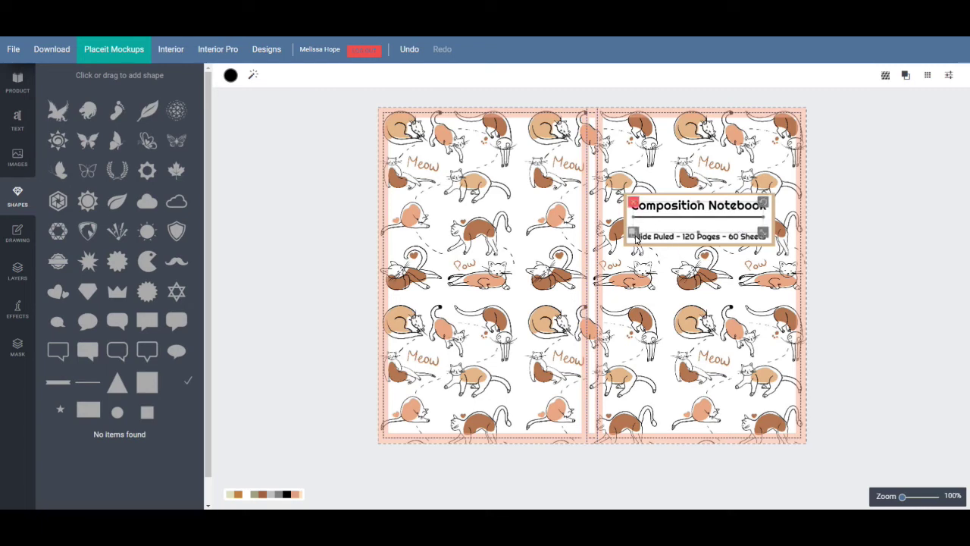
Duplicate the horizontal line twice and space the three lines evenly between the title and the subtitle
left_click_drag(633, 236, 682, 228)
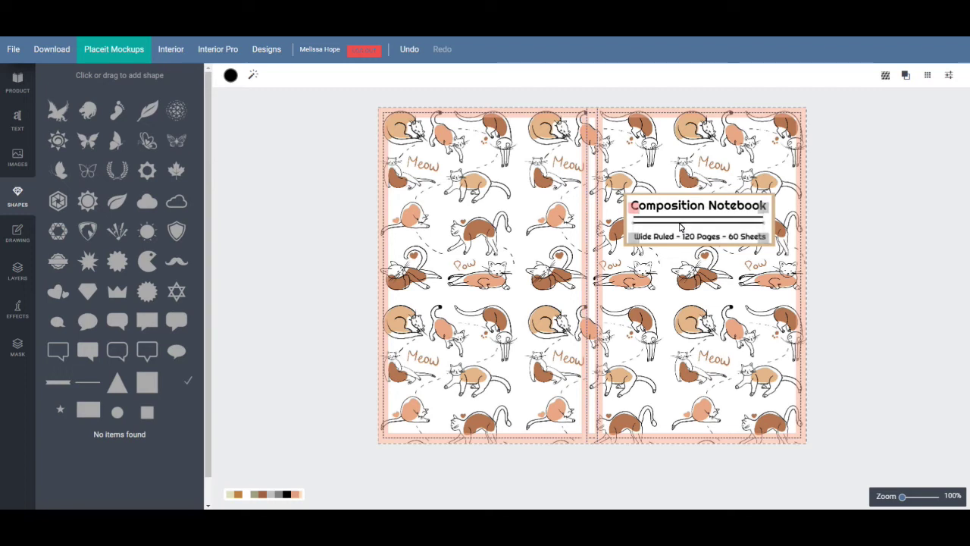
left_click(680, 225)
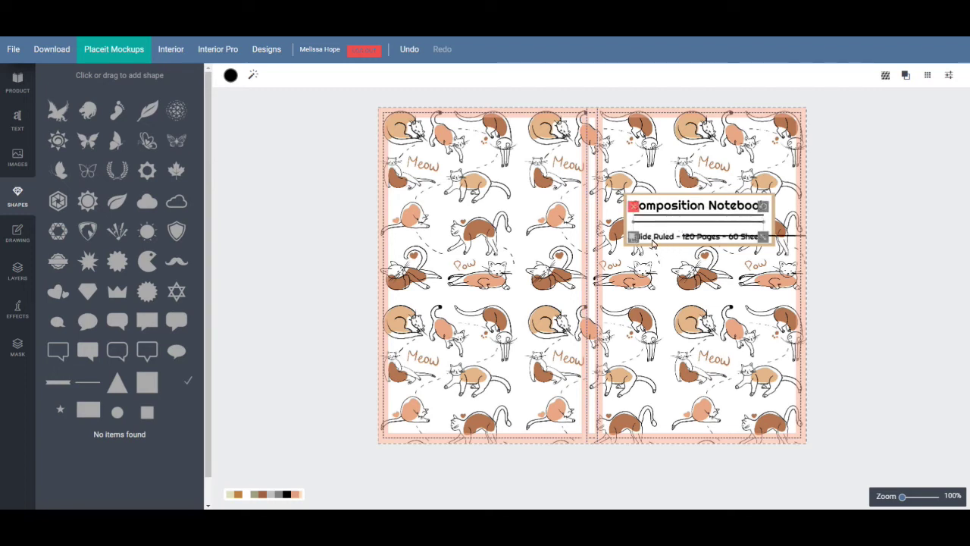
left_click(704, 238)
left_click_drag(704, 237, 661, 234)
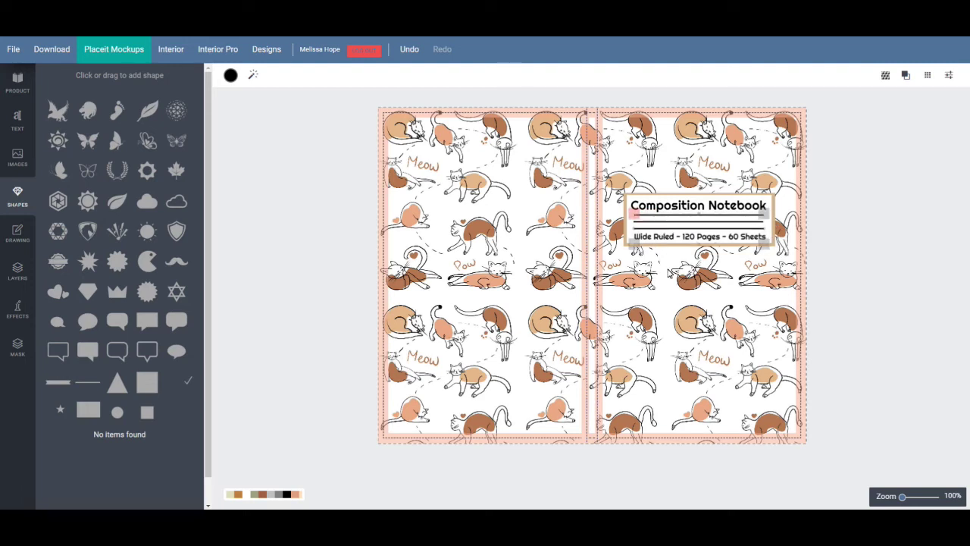
left_click(669, 292)
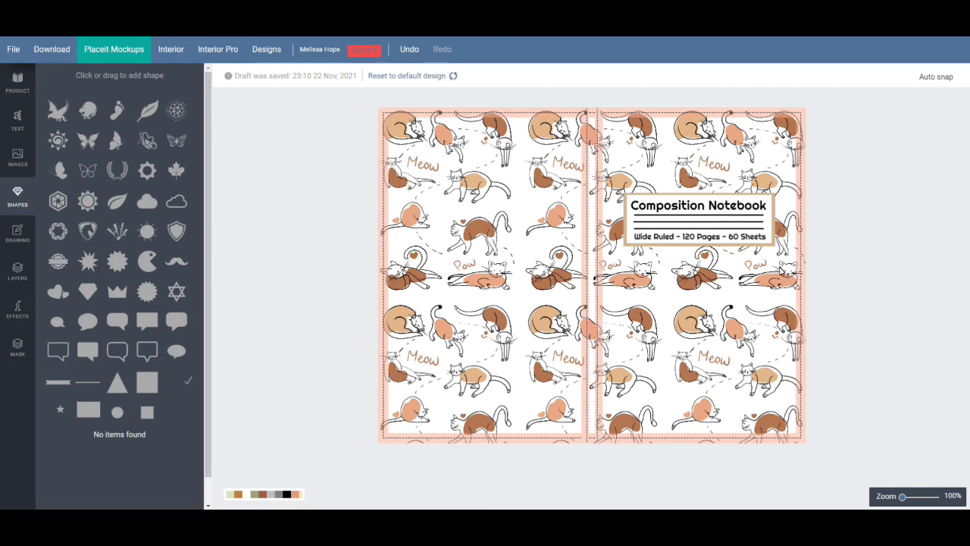
Save the finished cover to My Designs as a new design
left_click(13, 50)
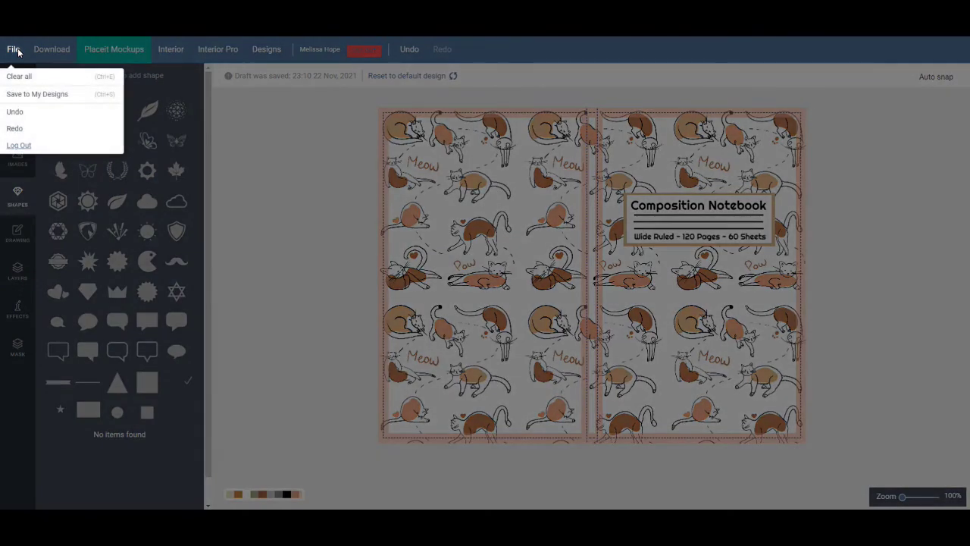
left_click(37, 94)
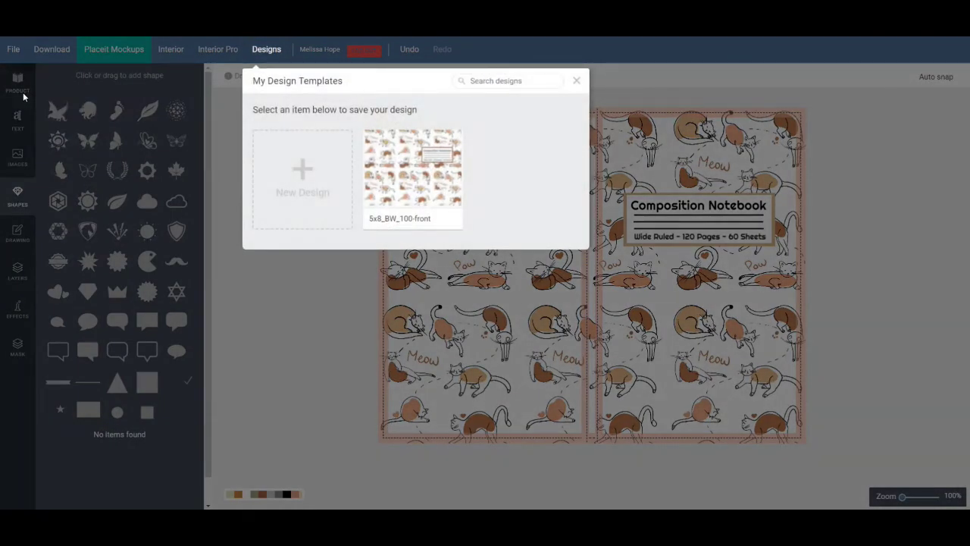
left_click(324, 175)
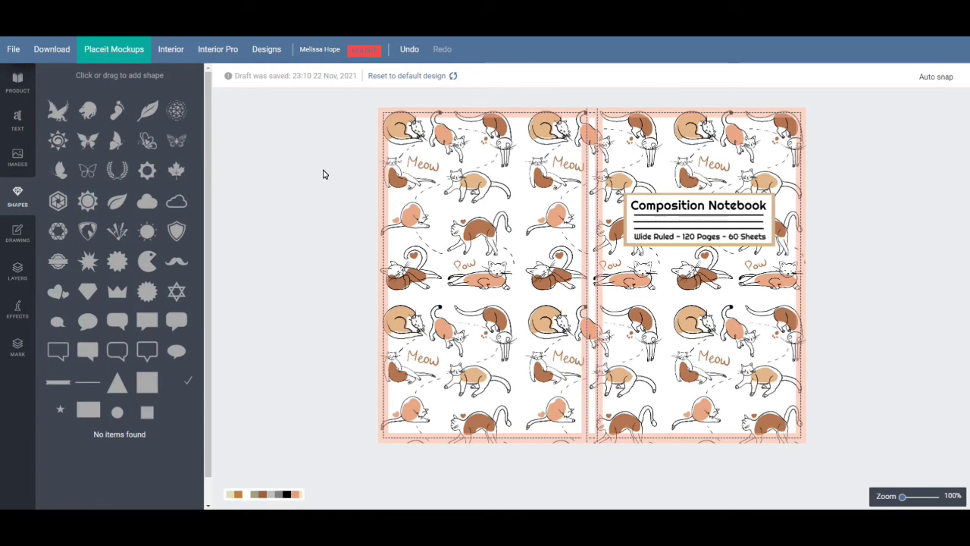
Download the finished cover as a PDF and dismiss the download dialog
left_click(57, 50)
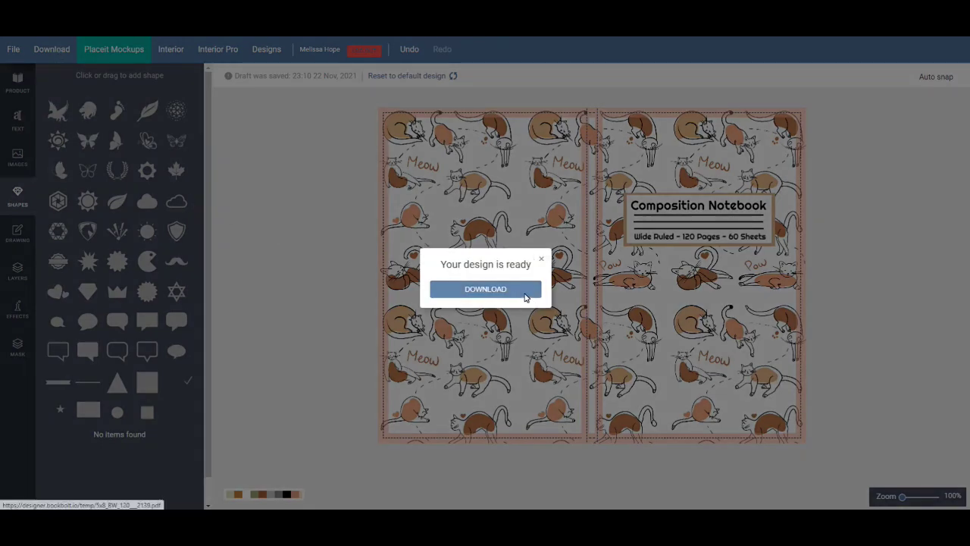
left_click(522, 293)
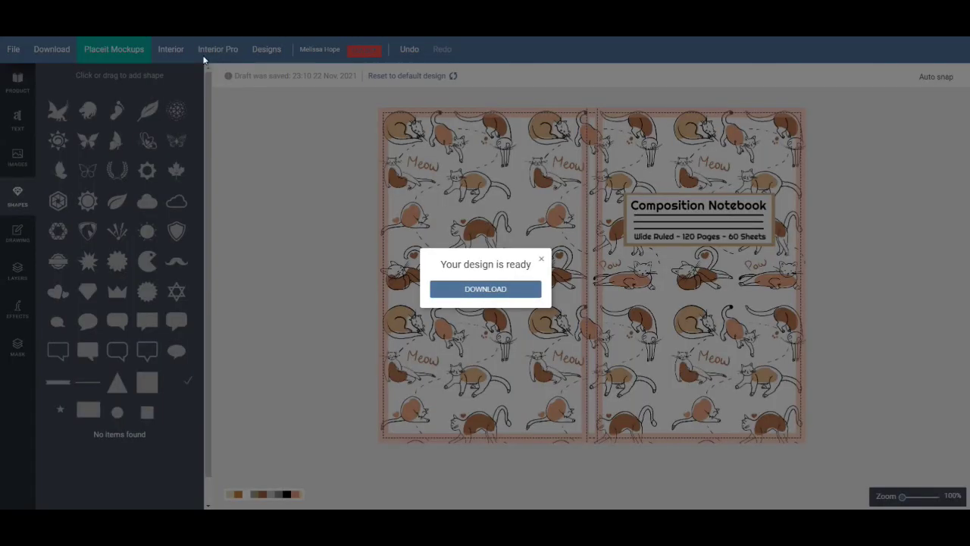
left_click(541, 259)
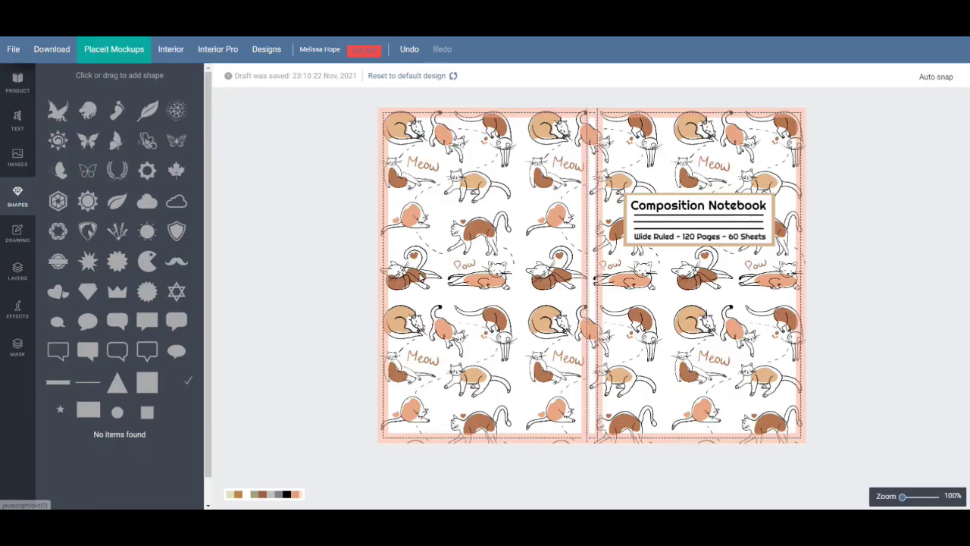
Open the Interior Generator and set the page count to 120 for the 5 x 8 no-bleed interior
left_click(171, 50)
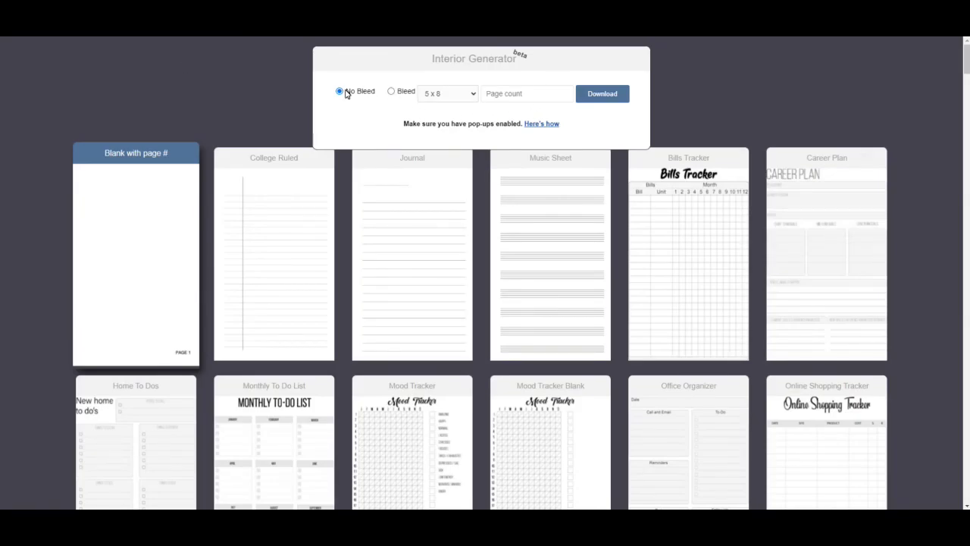
left_click(504, 100)
type("120")
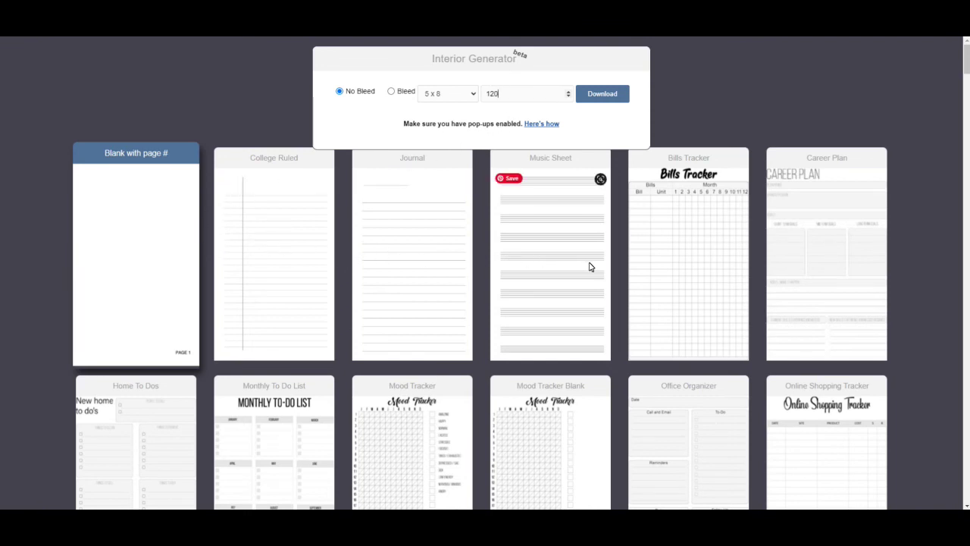
Choose the Wide Ruled interior template and generate its PDF download
scroll(593, 266, "down", 2)
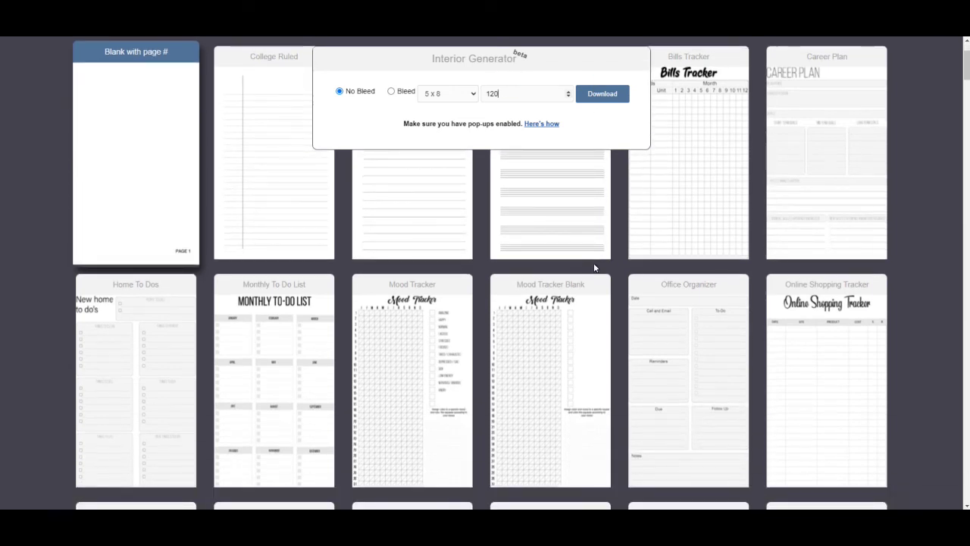
scroll(594, 267, "down", 2)
scroll(595, 267, "down", 2)
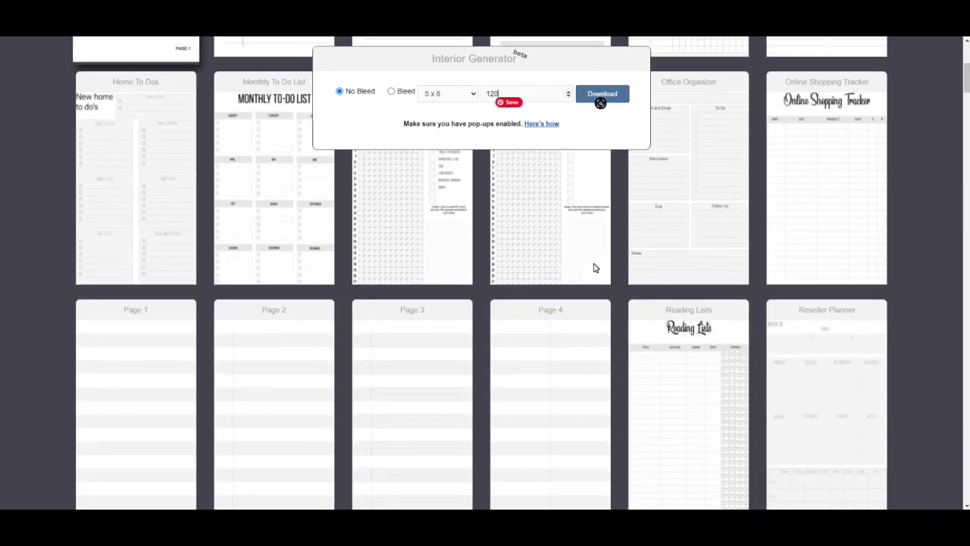
scroll(594, 267, "down", 2)
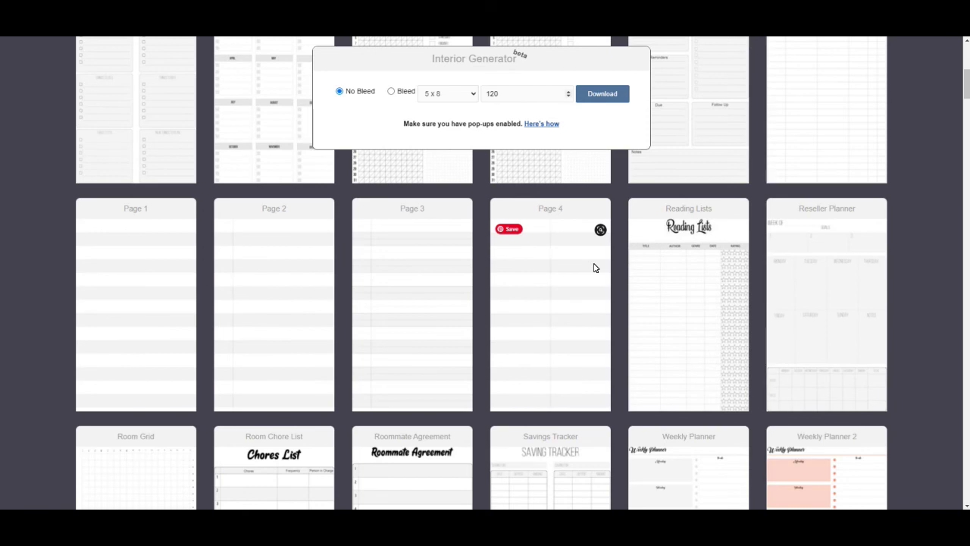
scroll(595, 268, "down", 2)
scroll(595, 268, "down", 2)
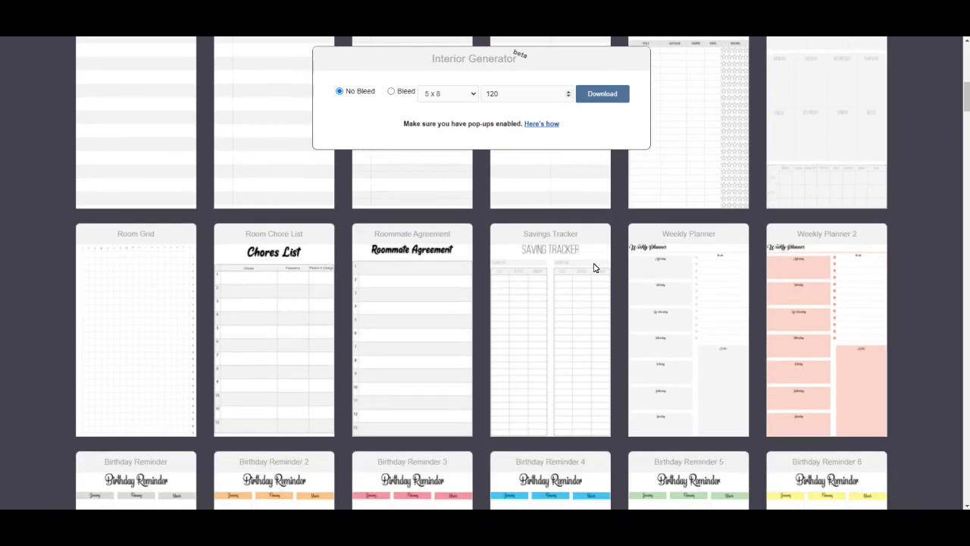
scroll(595, 267, "down", 4)
scroll(595, 268, "down", 5)
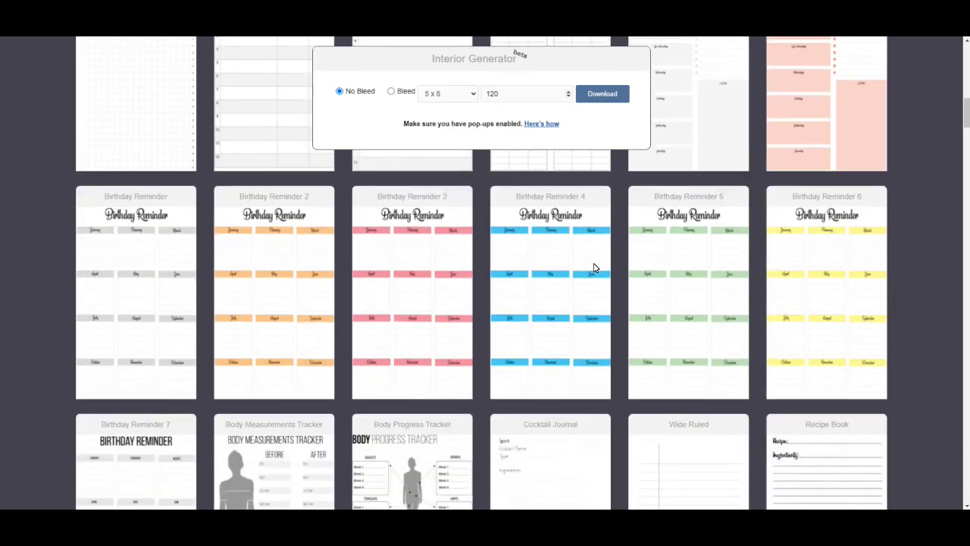
scroll(595, 267, "down", 1)
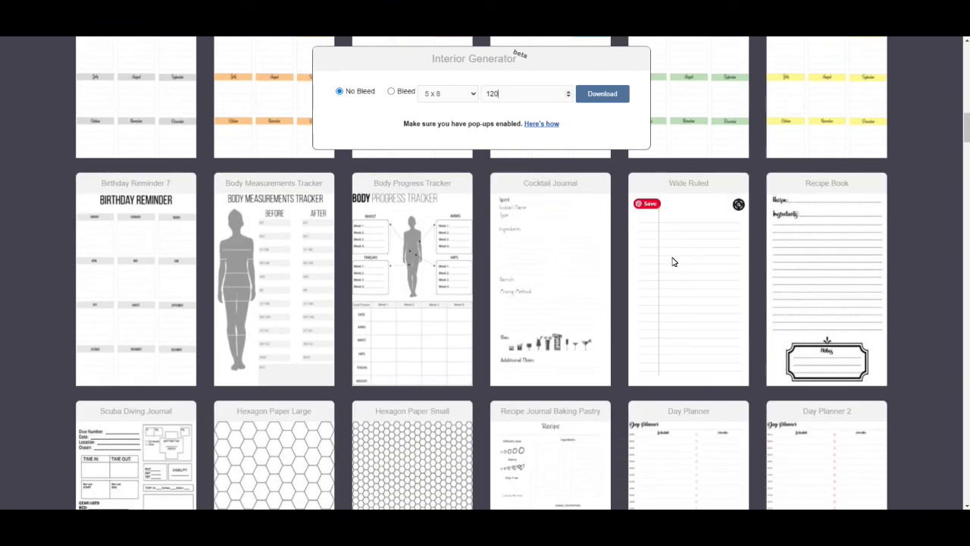
left_click(681, 257)
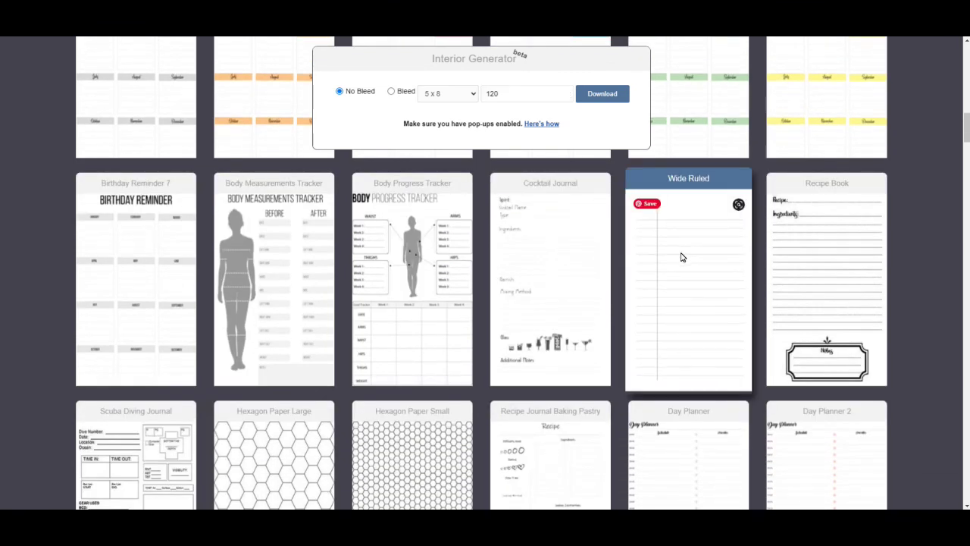
left_click(593, 99)
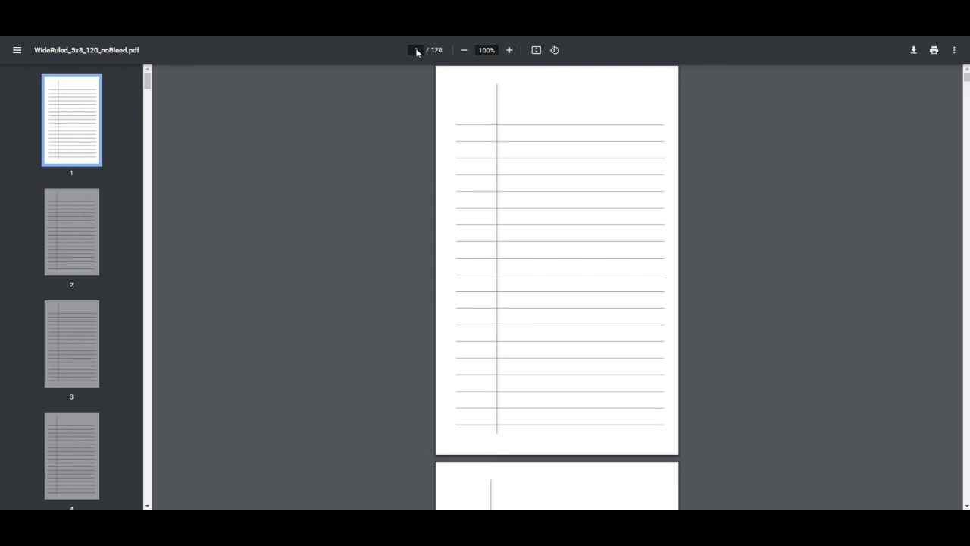
Look through the pages of the generated wide-ruled interior PDF, then close it to return to the Interior Generator
scroll(73, 320, "down", 10)
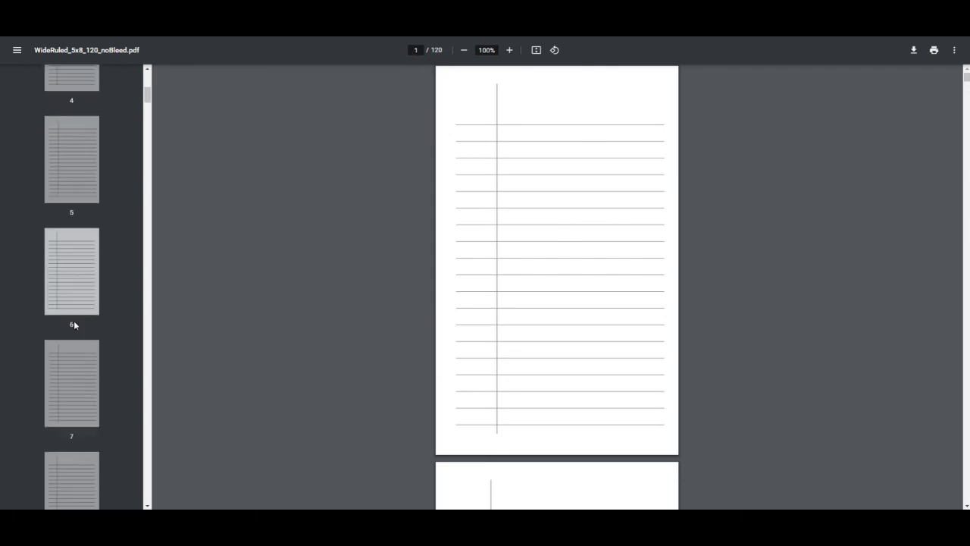
scroll(74, 320, "down", 12)
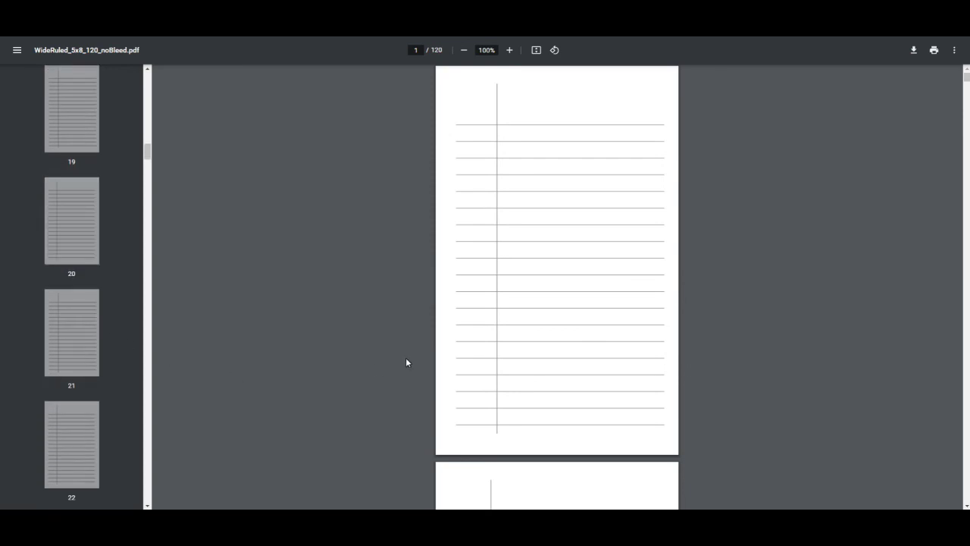
scroll(597, 299, "down", 10)
scroll(599, 298, "down", 2)
scroll(599, 299, "up", 12)
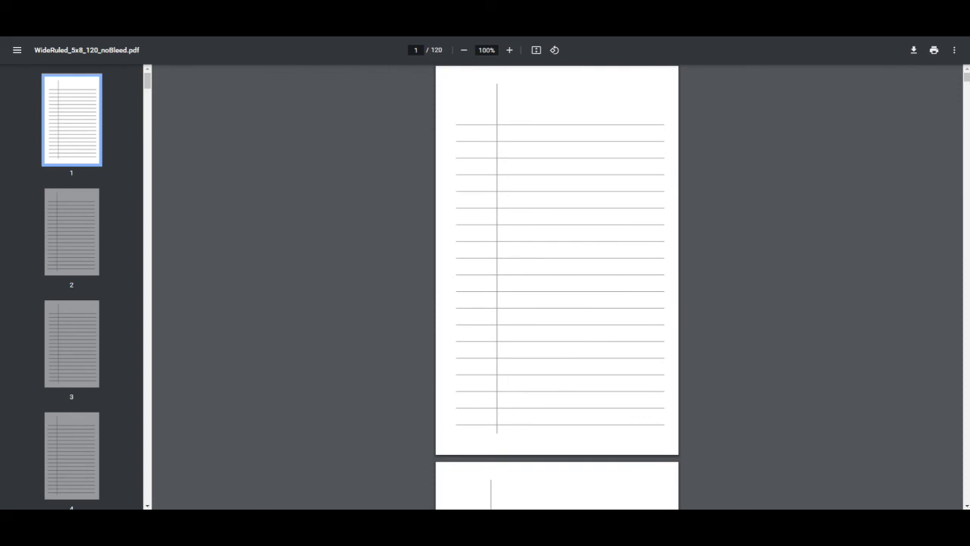
key("ctrl+w")
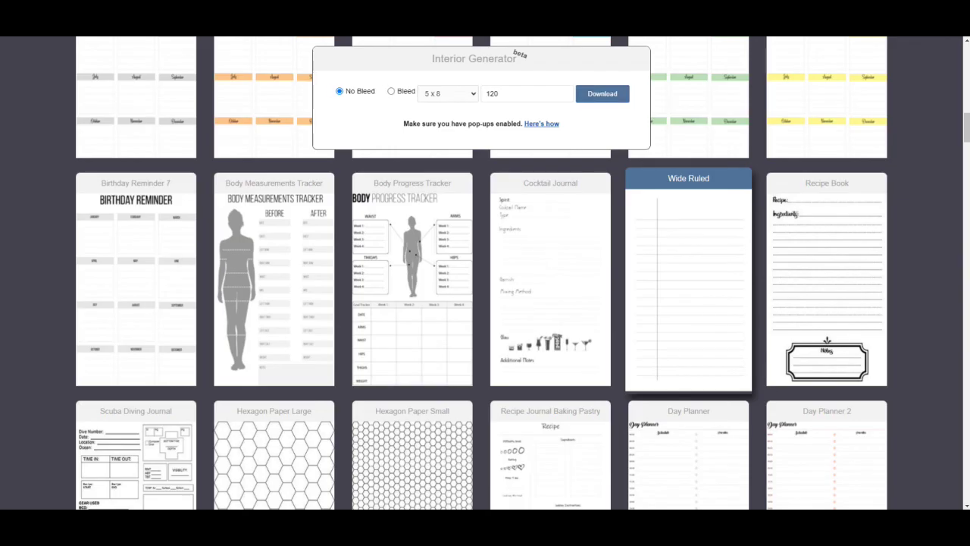